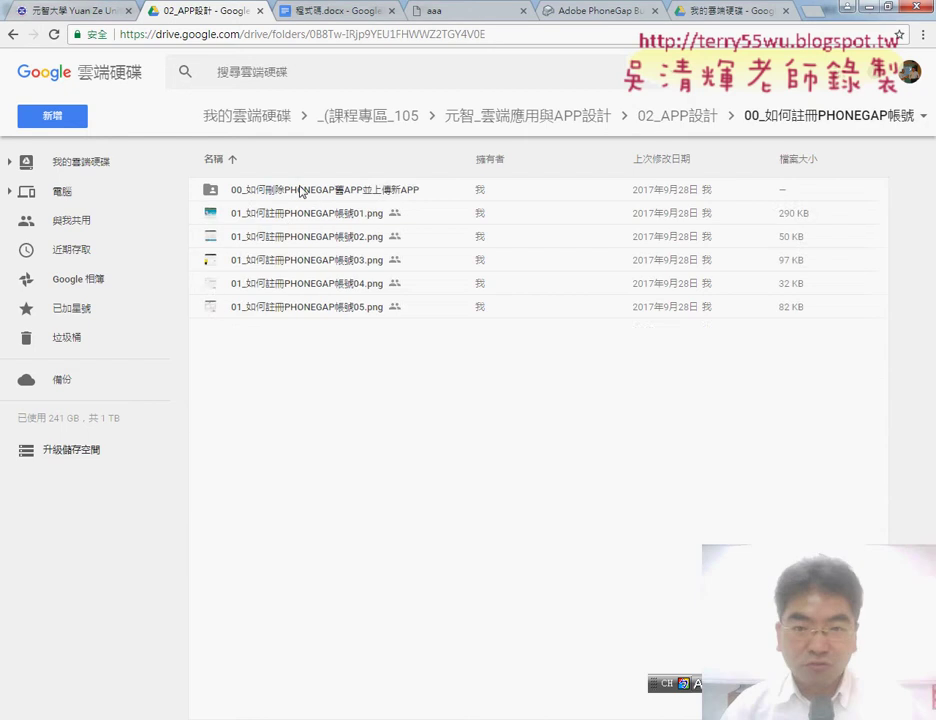
- Open the 00_如何刪除PHONEGAP舊APP並上傳新APP folder and preview its three 06_ screenshots
left_click_drag(312, 378, 348, 195)
double_click(349, 192)
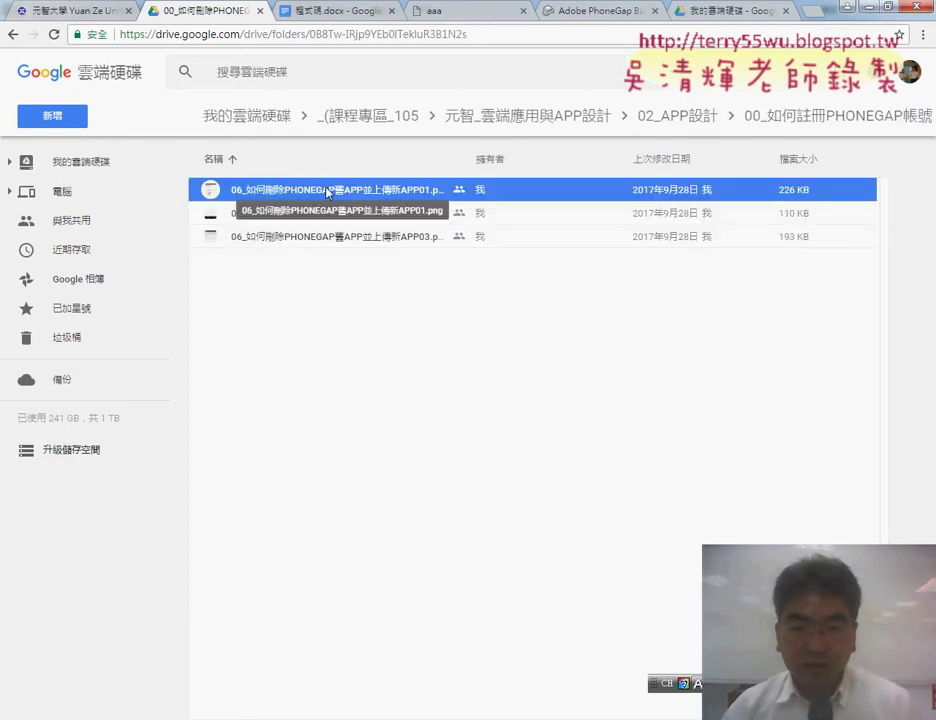
double_click(327, 192)
left_click(907, 386)
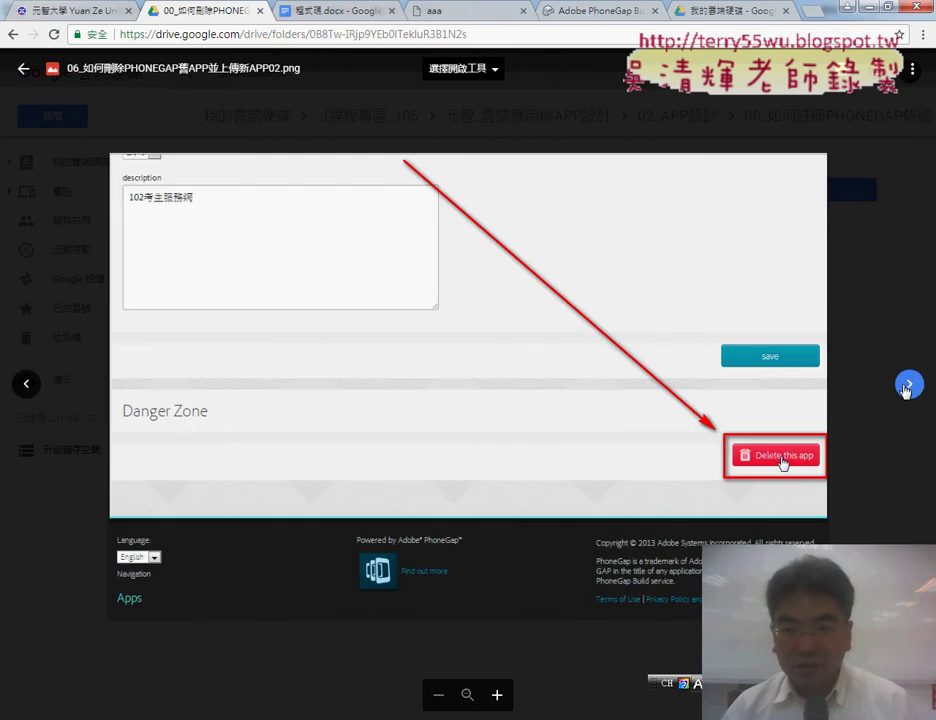
left_click(909, 386)
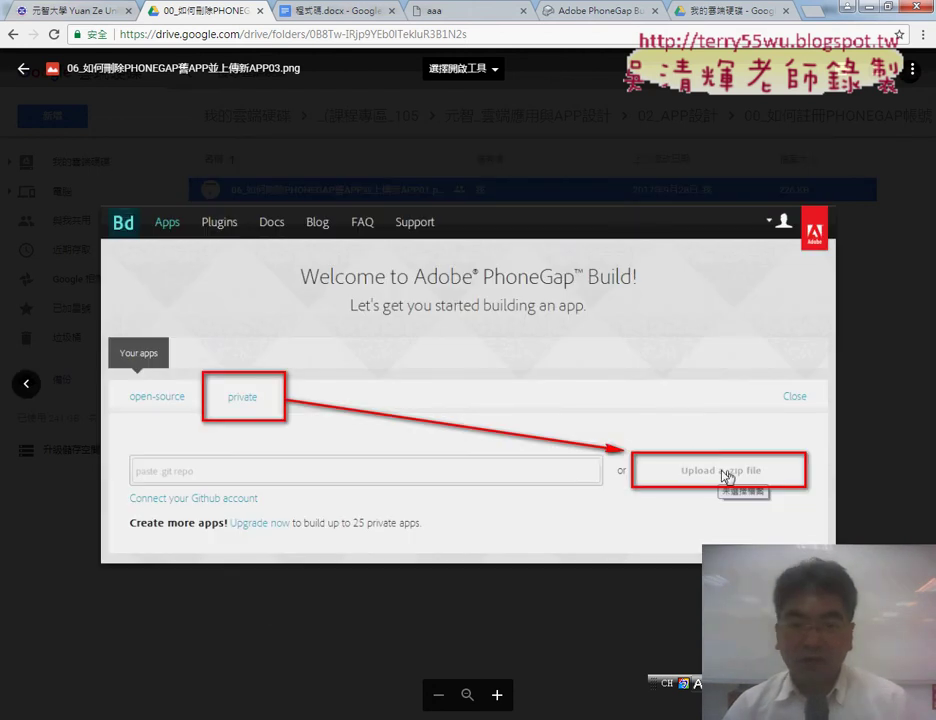
left_click(23, 68)
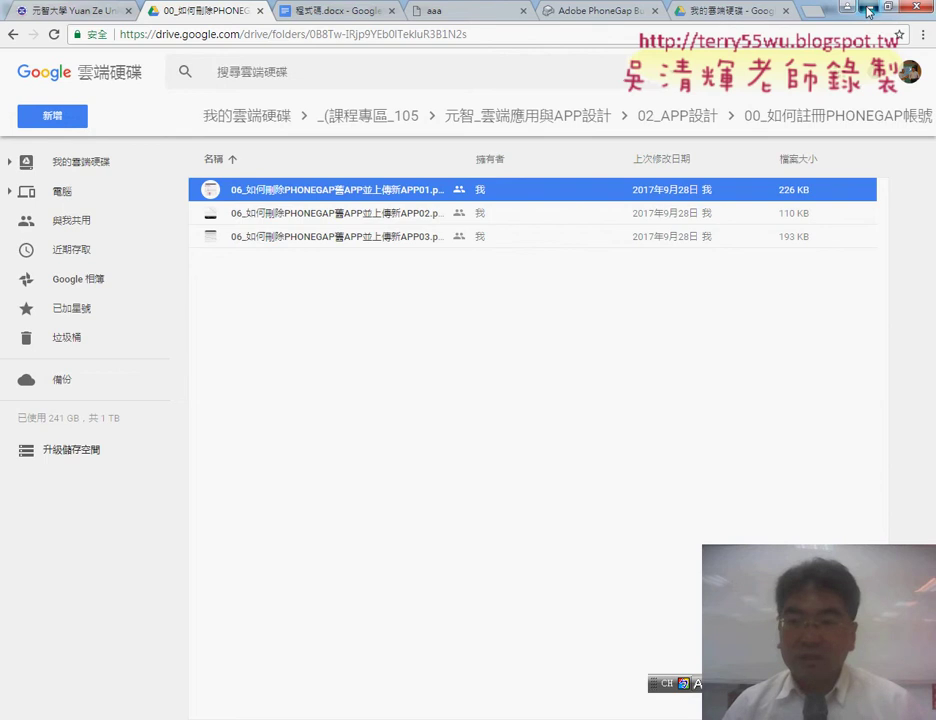
left_click(868, 11)
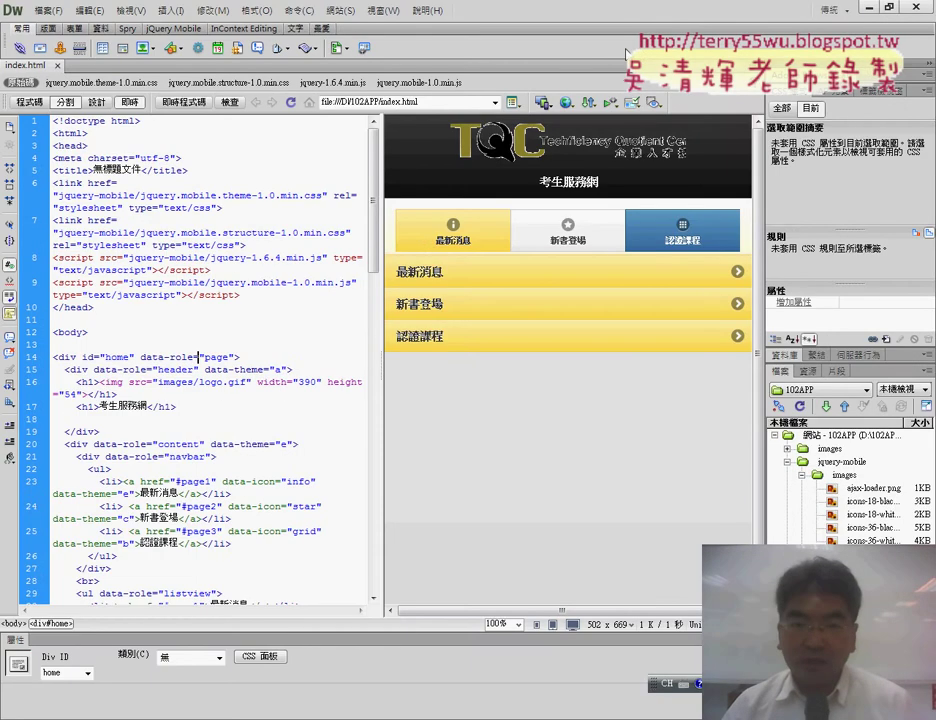
- Close the extra folder windows, open D:\leeBiAPP and select logo.jpg
left_click(868, 8)
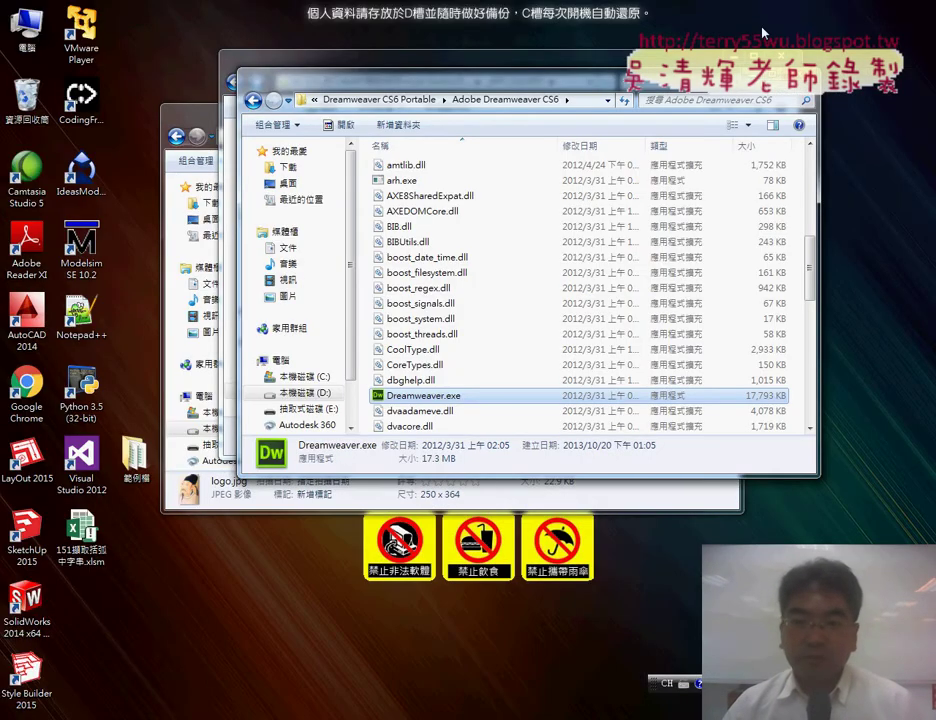
key("alt+F4")
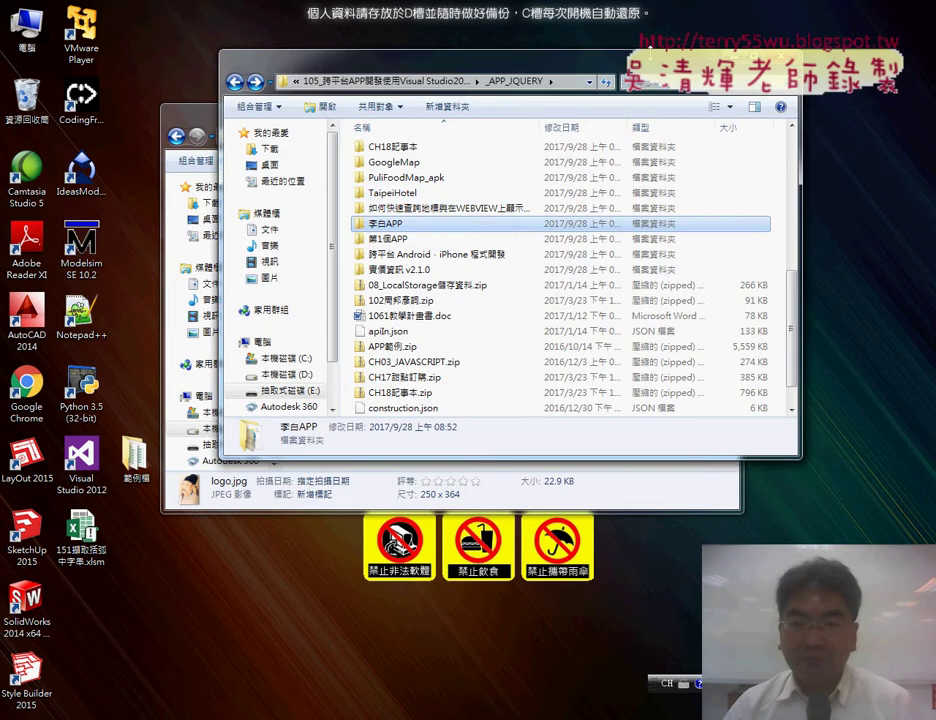
key("alt+F4")
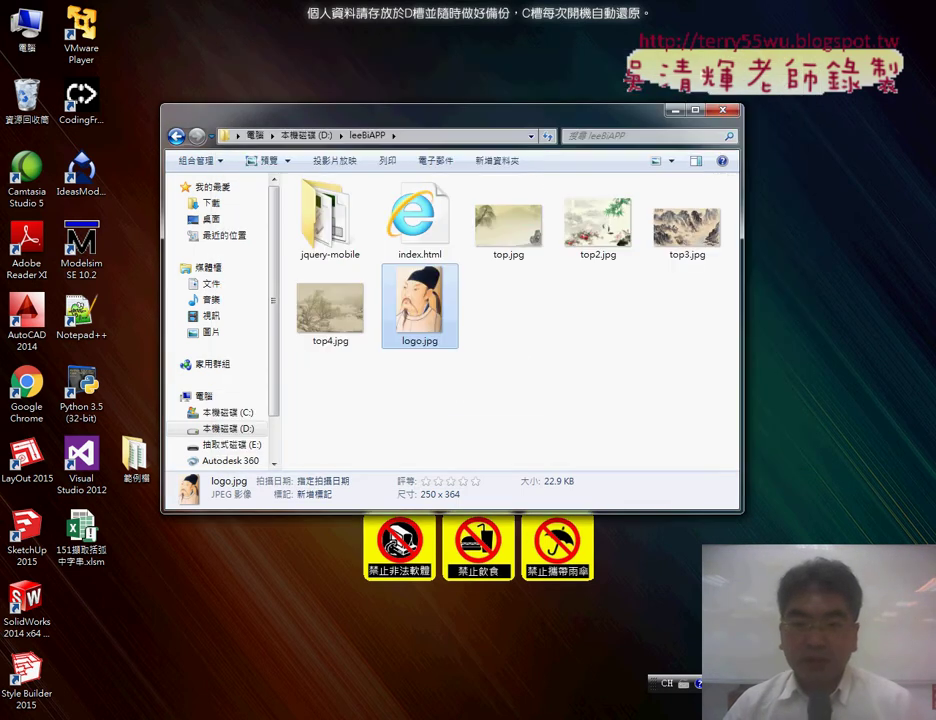
key("BackSpace")
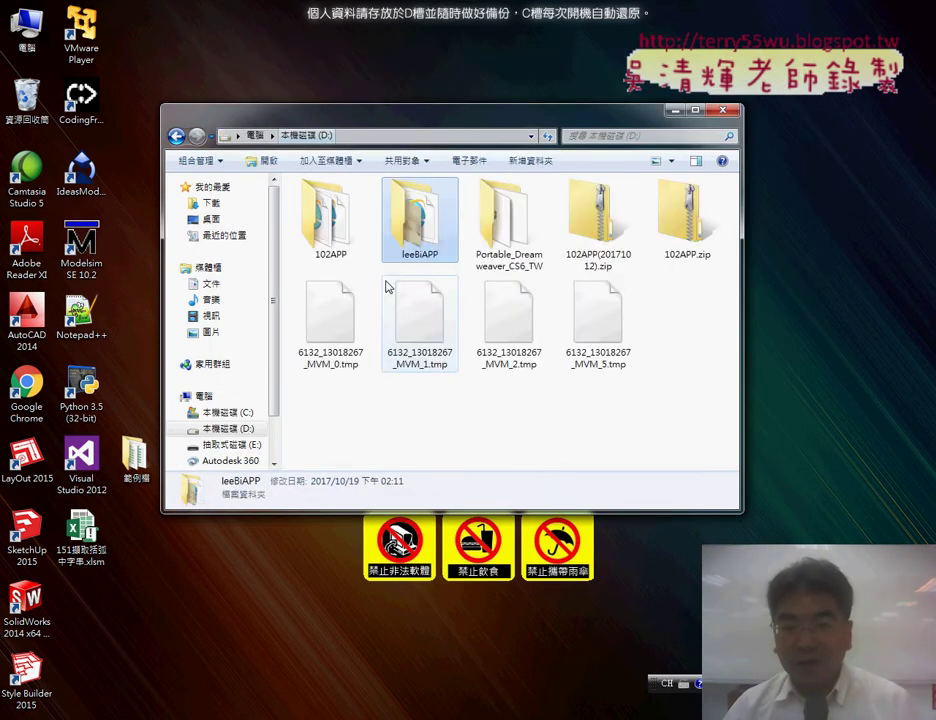
mouse_move(421, 262)
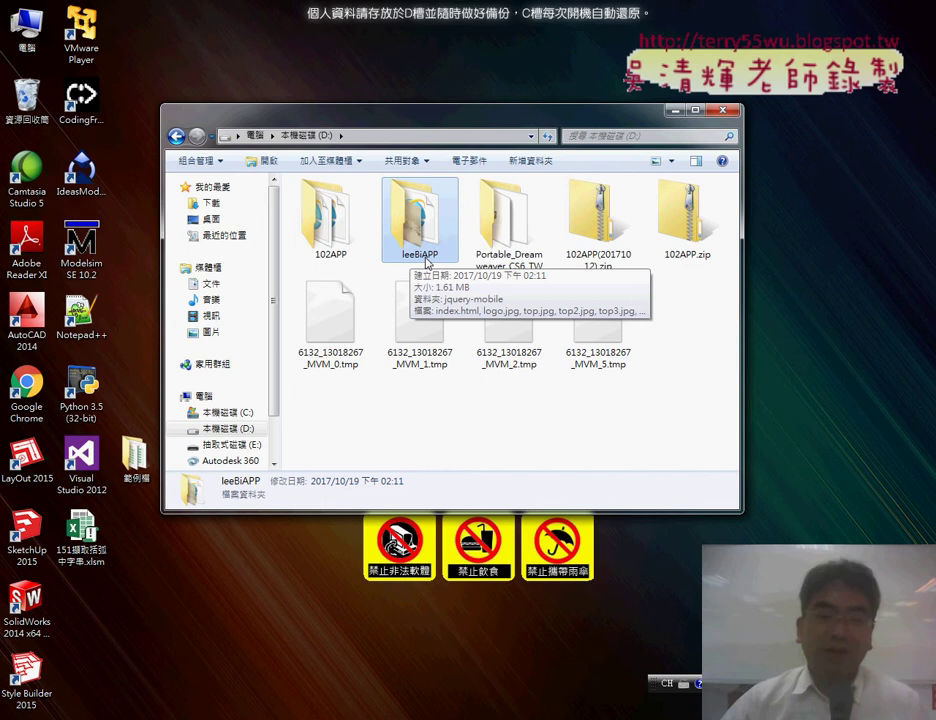
double_click(427, 258)
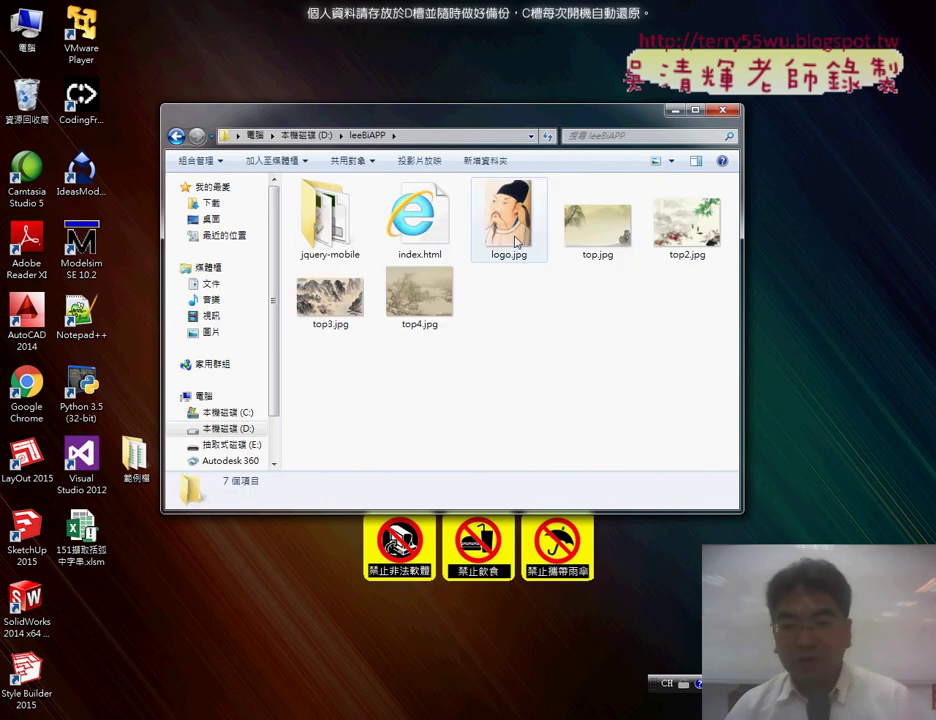
left_click(516, 241)
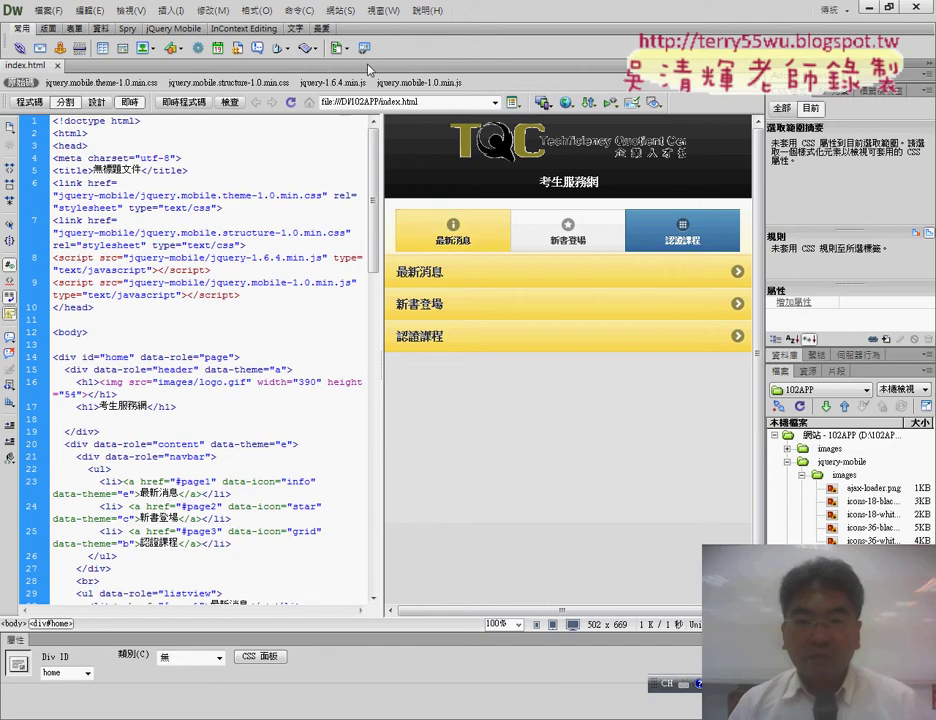
- Close index.html in Dreamweaver and return Explorer to the root of drive D:
left_click(340, 11)
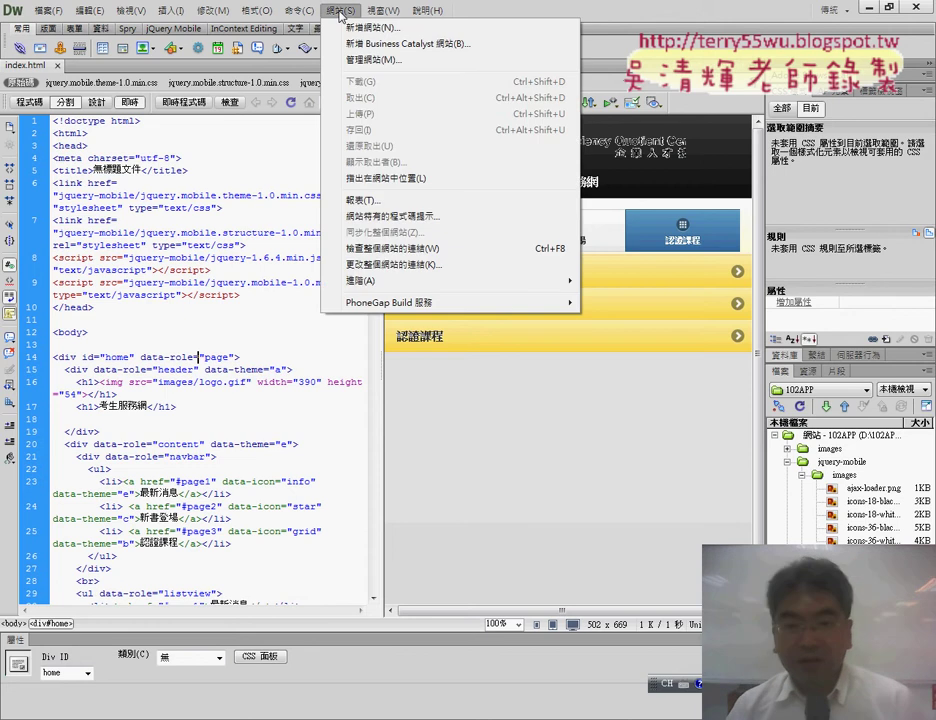
mouse_move(427, 10)
left_click(463, 7)
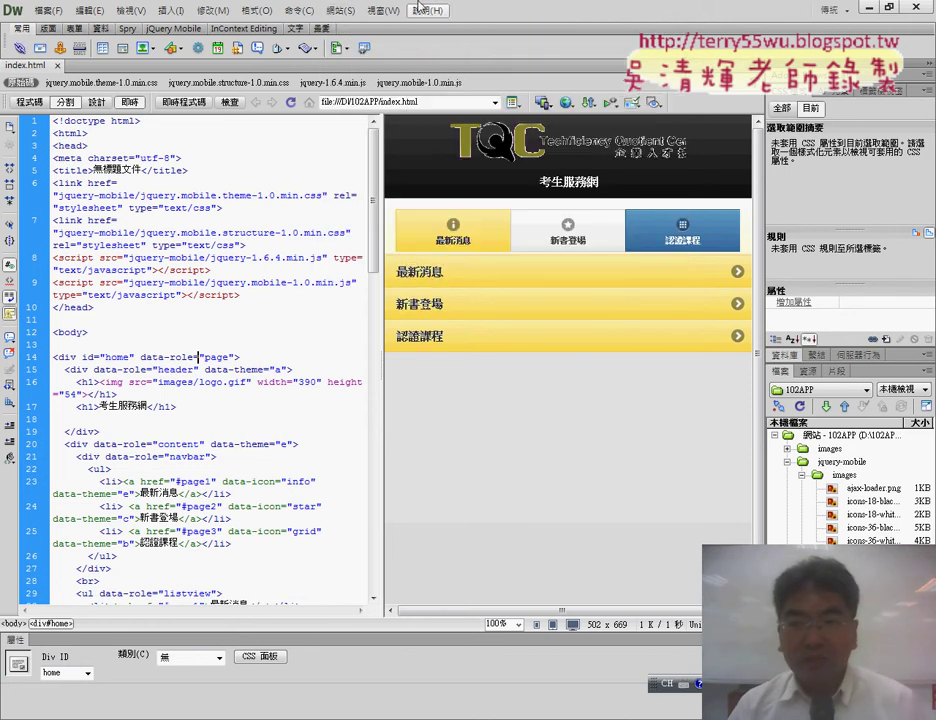
left_click(57, 65)
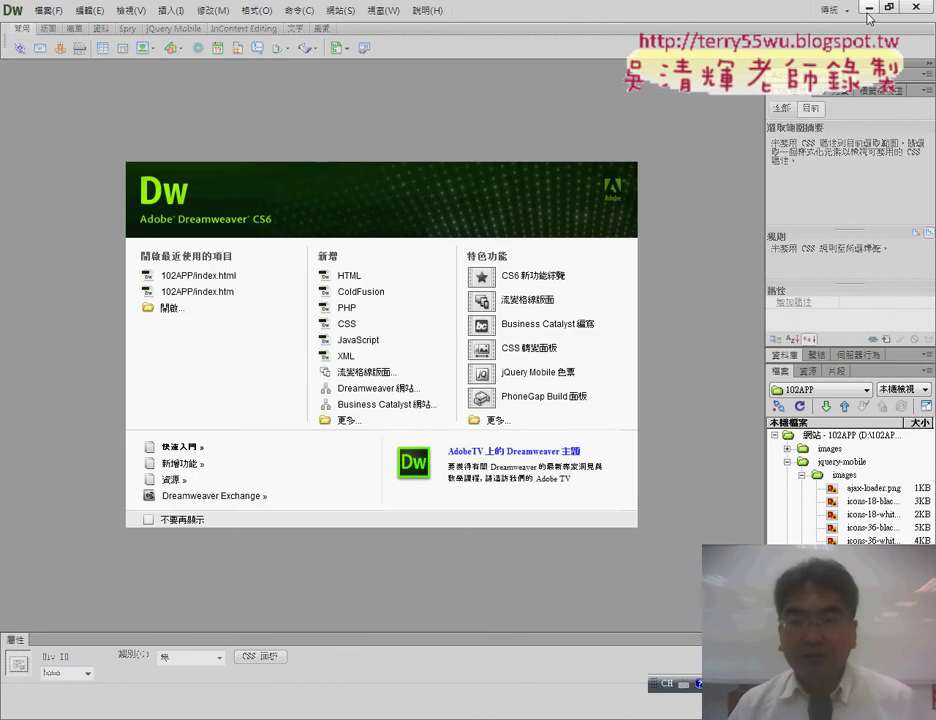
left_click(352, 11)
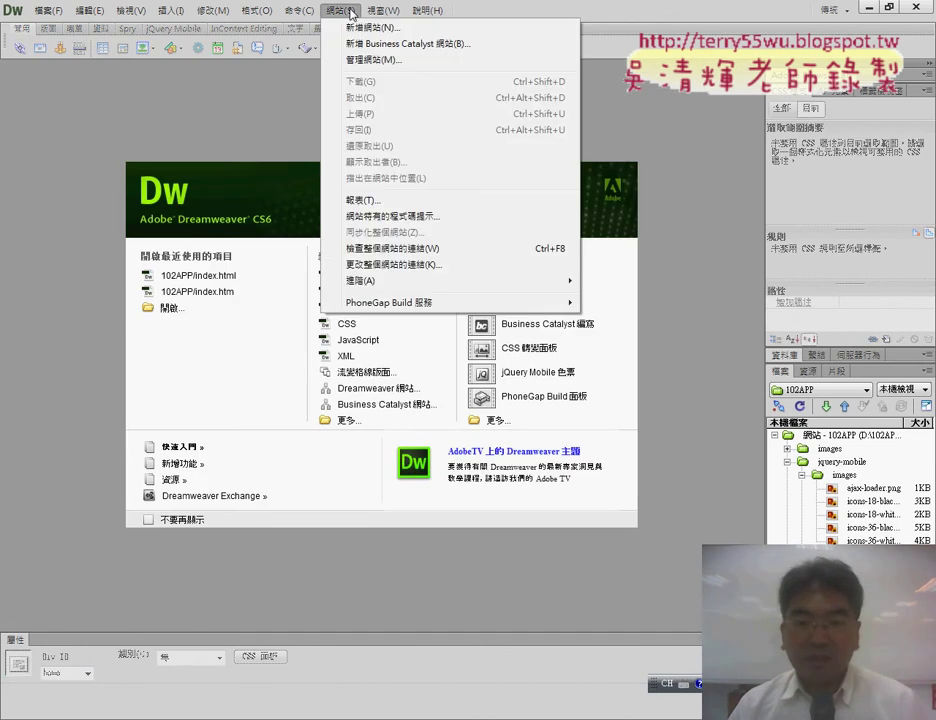
left_click(865, 8)
left_click(330, 135)
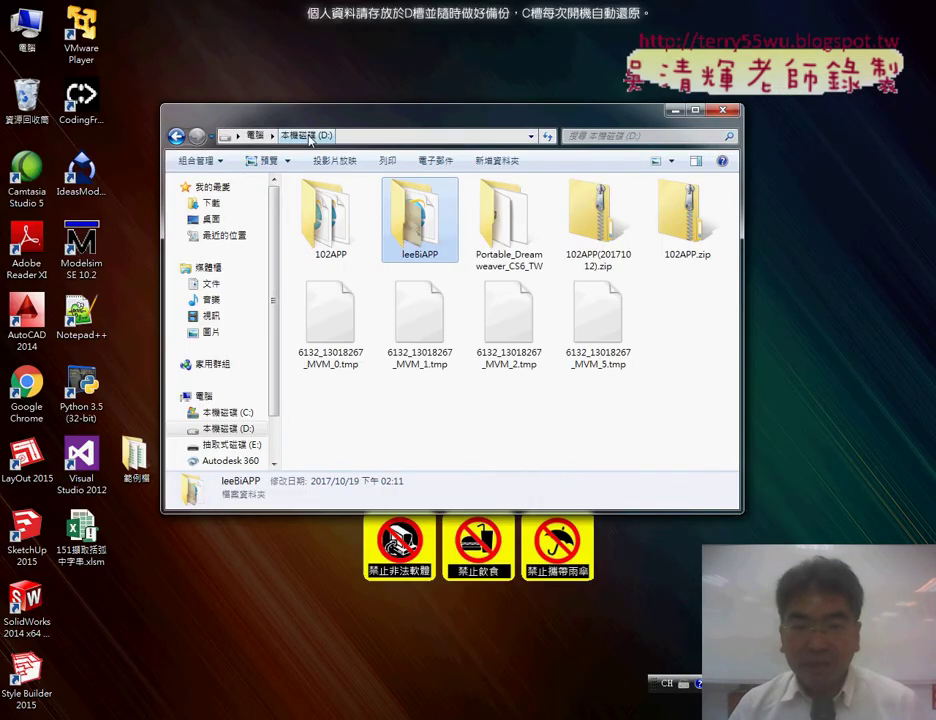
- Copy the name leeBiAPP from the folder's rename box
left_click(418, 256)
right_click(452, 257)
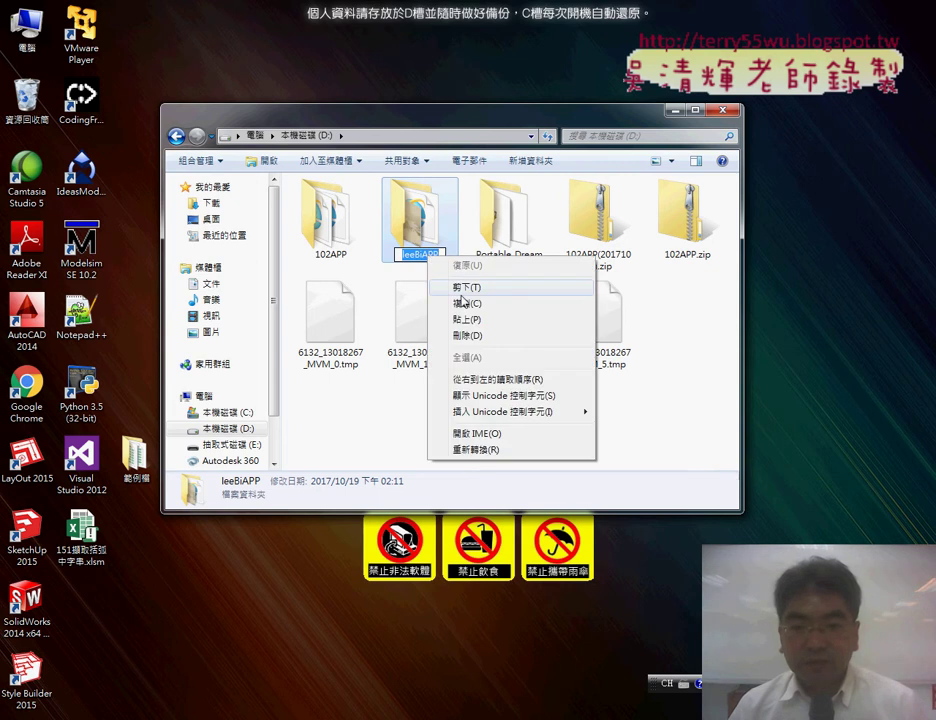
left_click(478, 299)
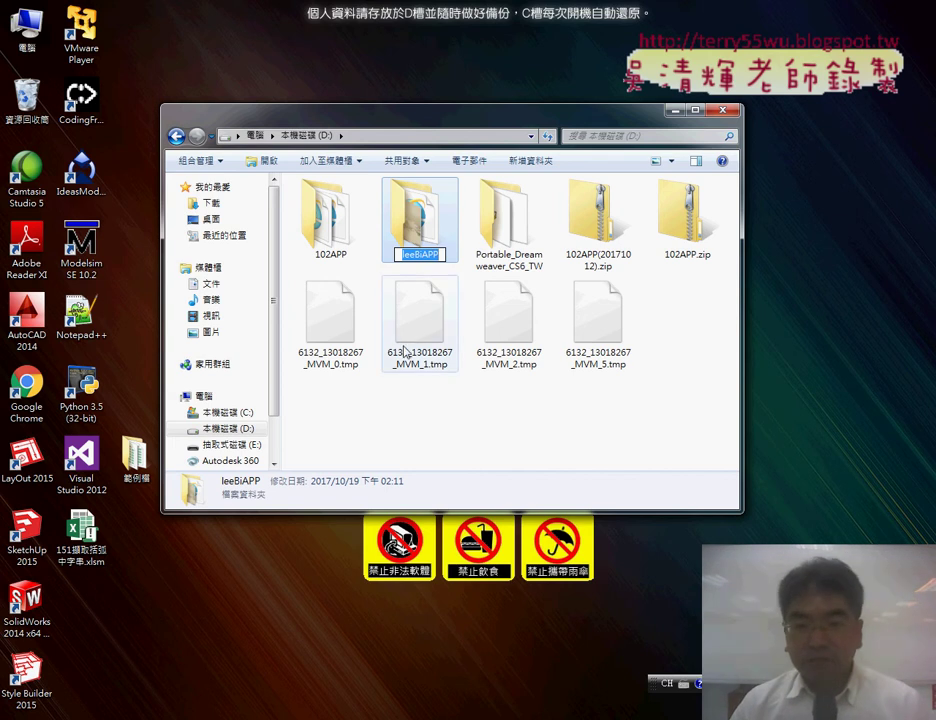
right_click(418, 257)
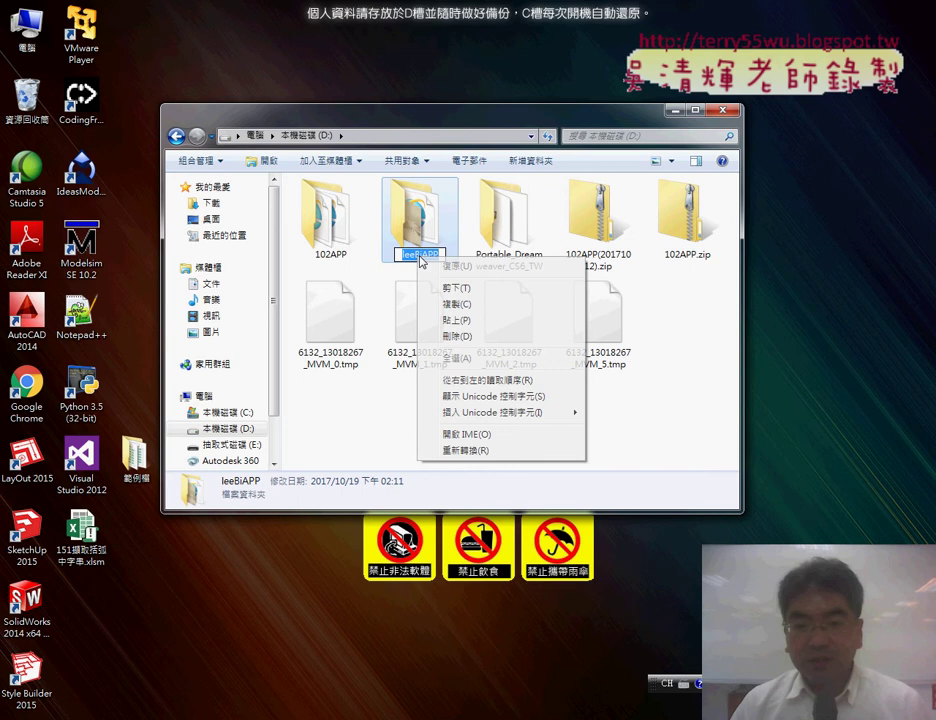
left_click(458, 305)
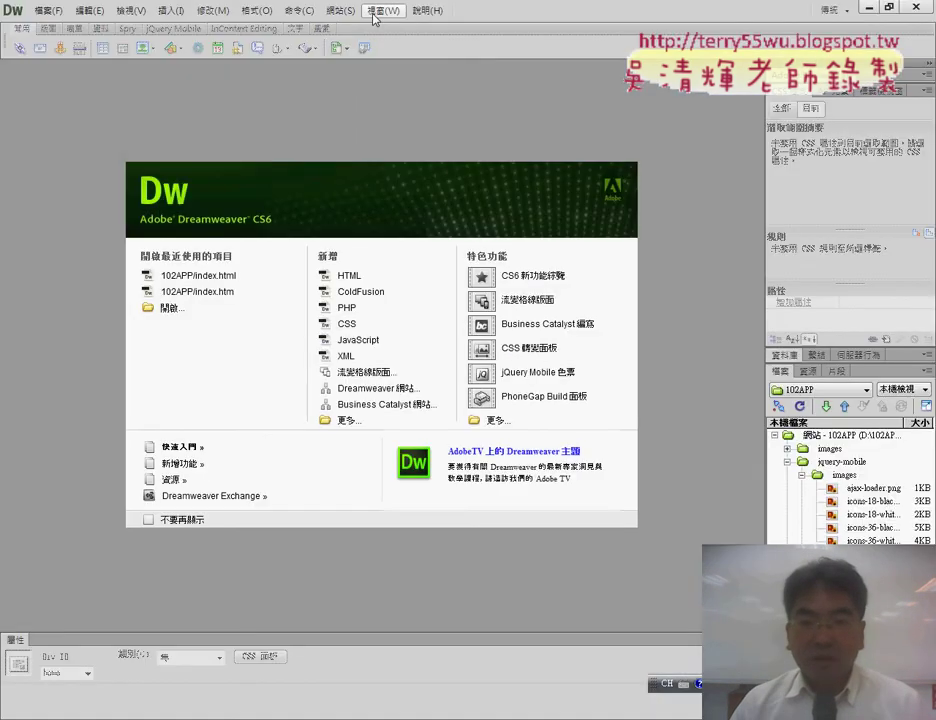
- Start a new Dreamweaver site and paste leeBiAPP as its name
left_click(340, 10)
left_click(363, 26)
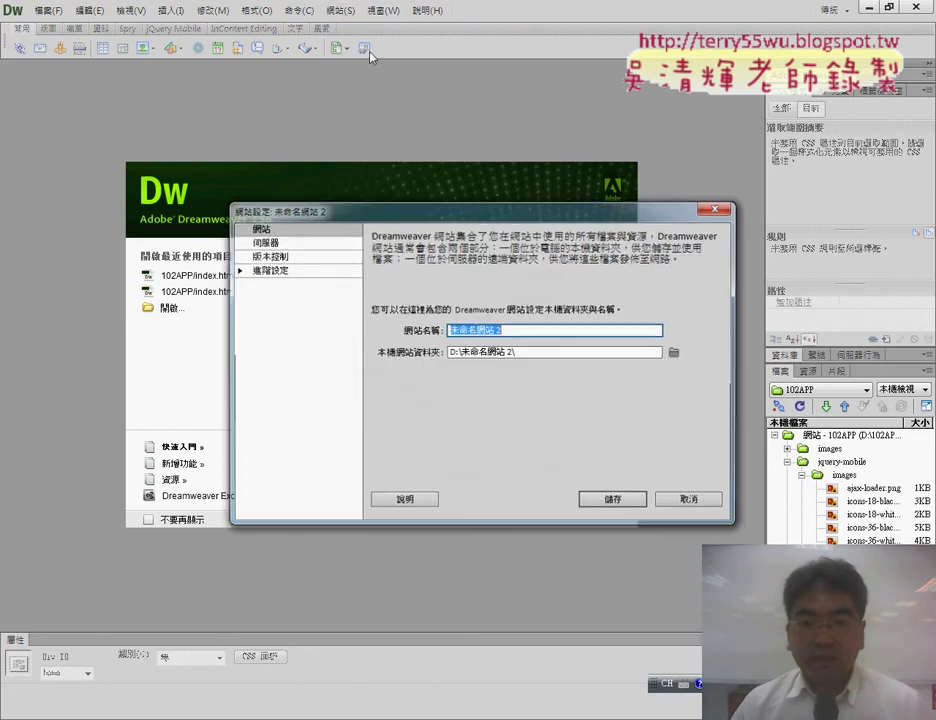
right_click(475, 333)
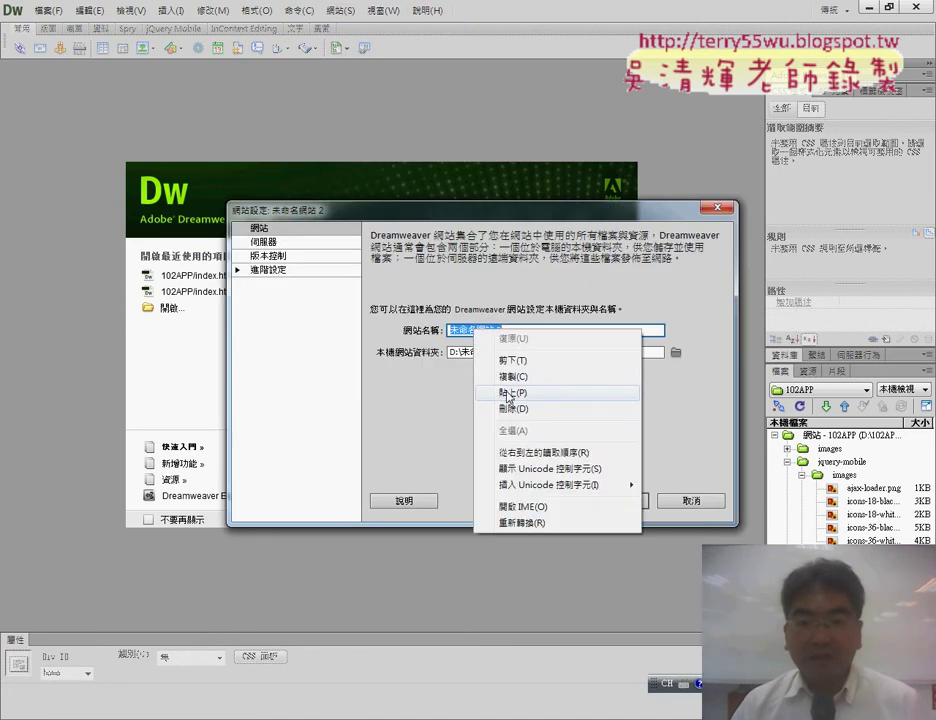
left_click(509, 393)
- Set the local site folder to D:\leeBiAPP\ and save the site
left_click(675, 353)
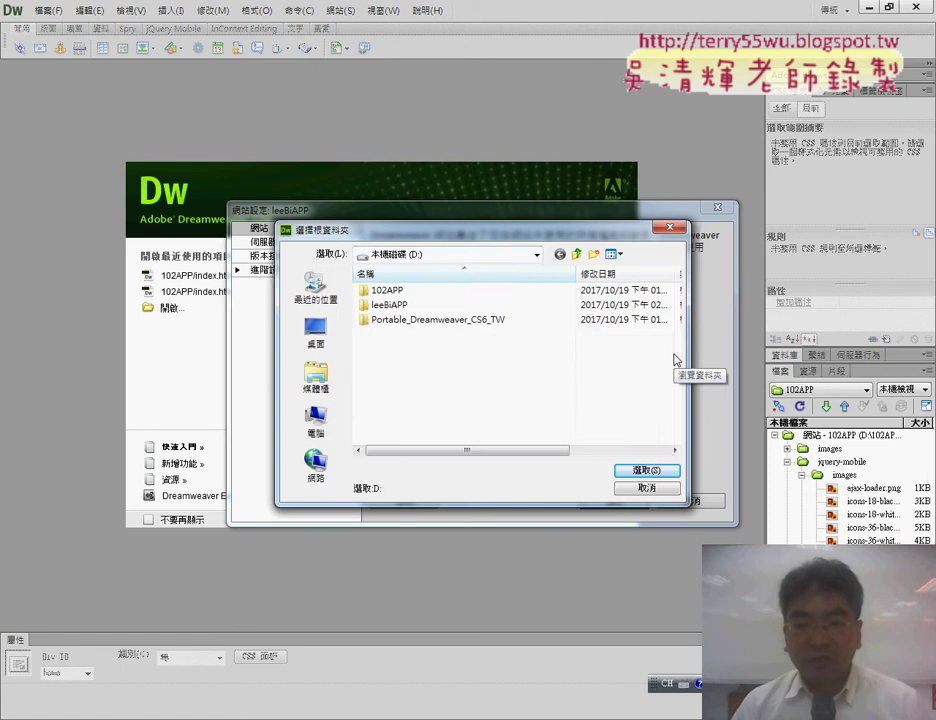
left_click(442, 256)
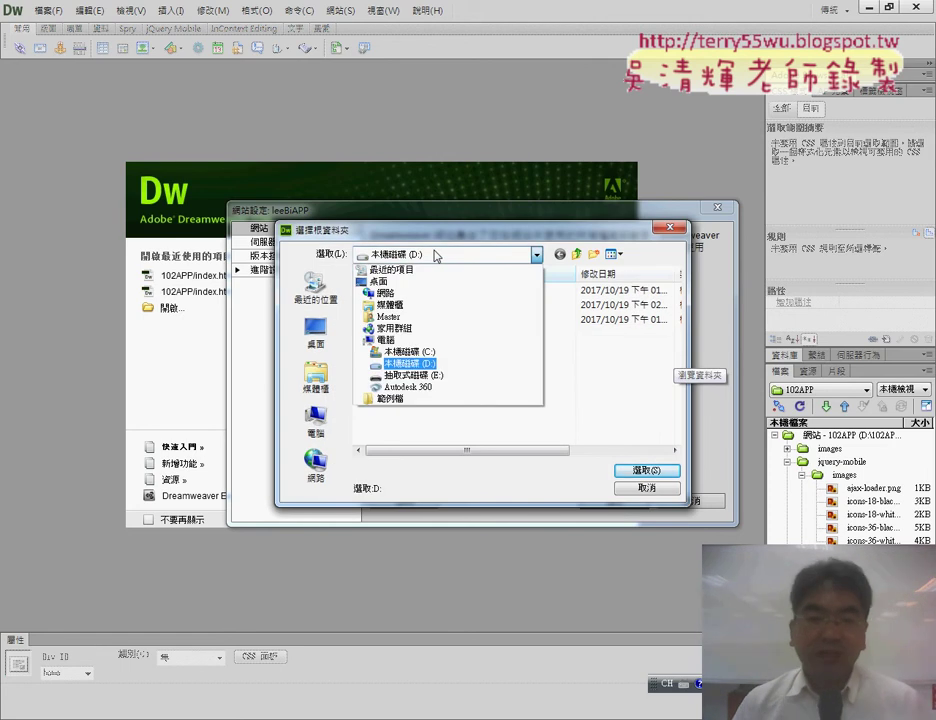
left_click(418, 364)
double_click(390, 305)
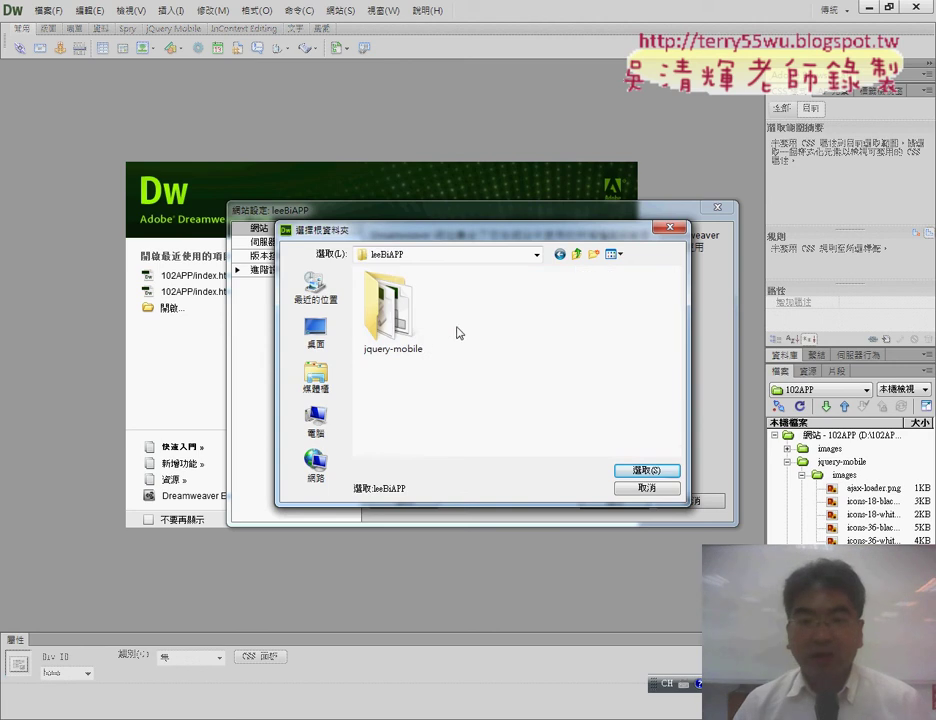
left_click(650, 472)
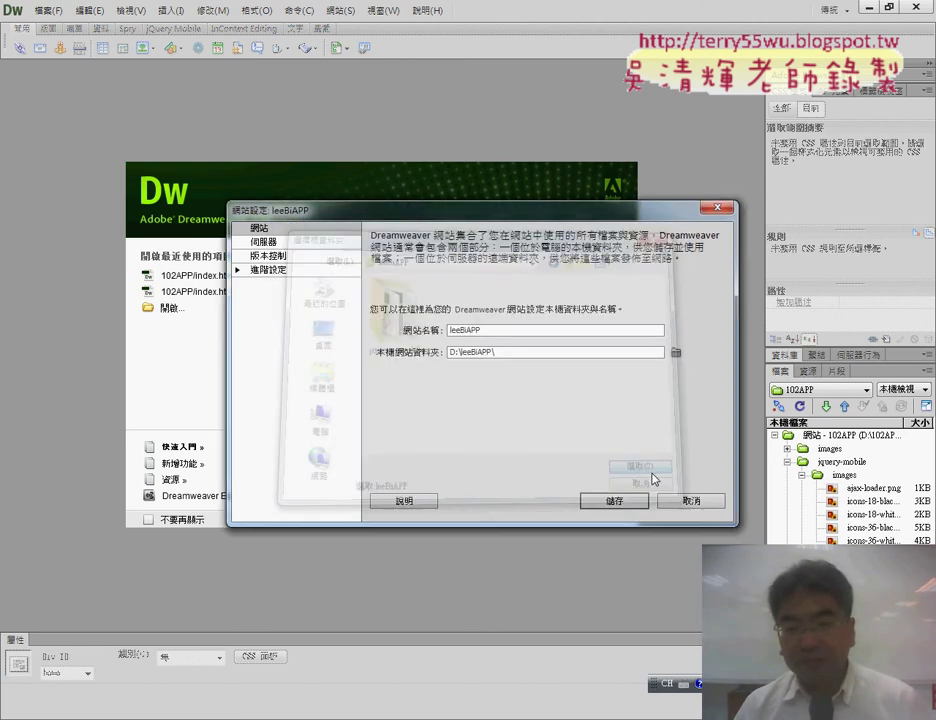
double_click(503, 352)
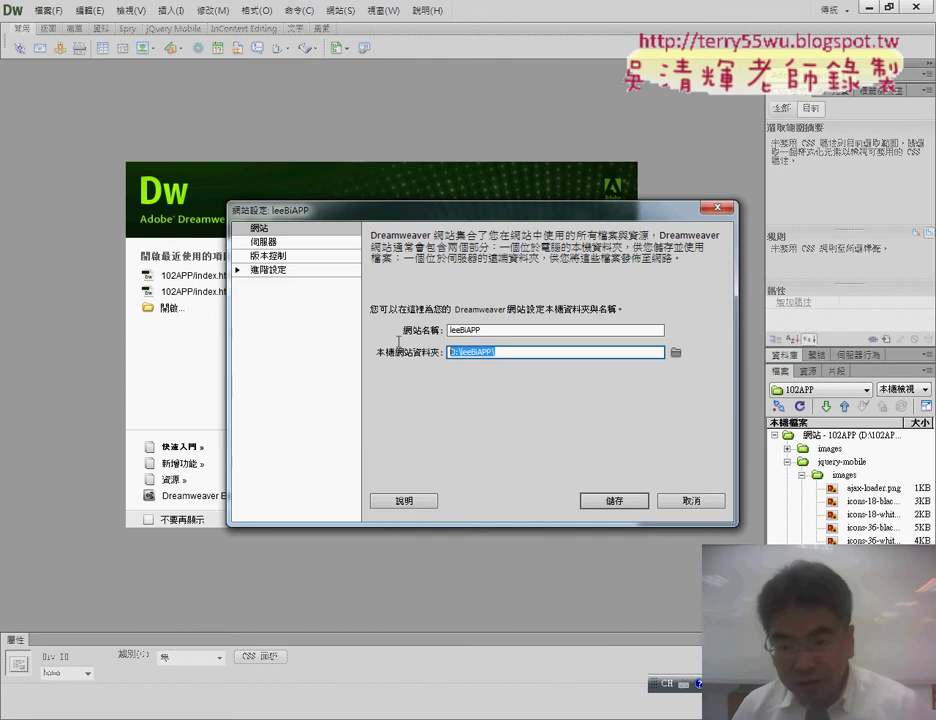
double_click(503, 330)
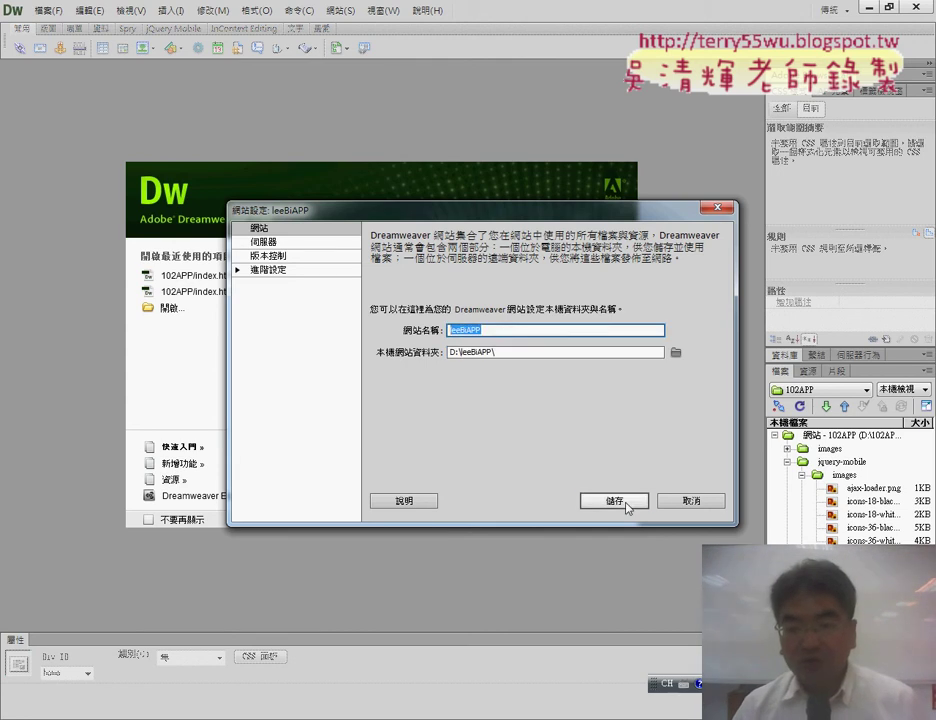
left_click(627, 503)
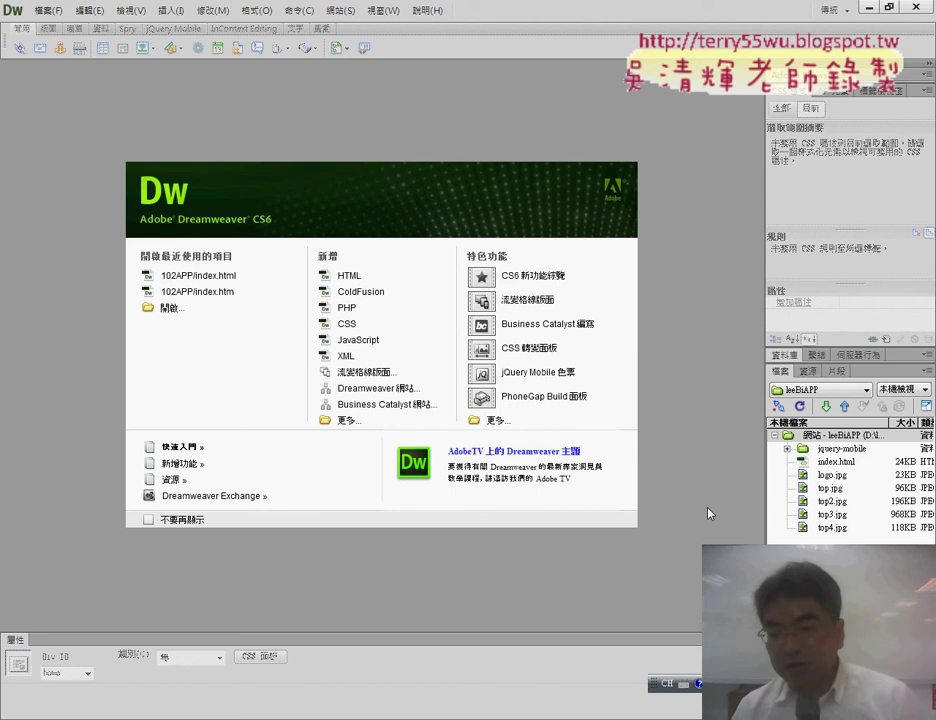
- Replace the broken header image in index.html with logo.jpg and view it live
double_click(838, 462)
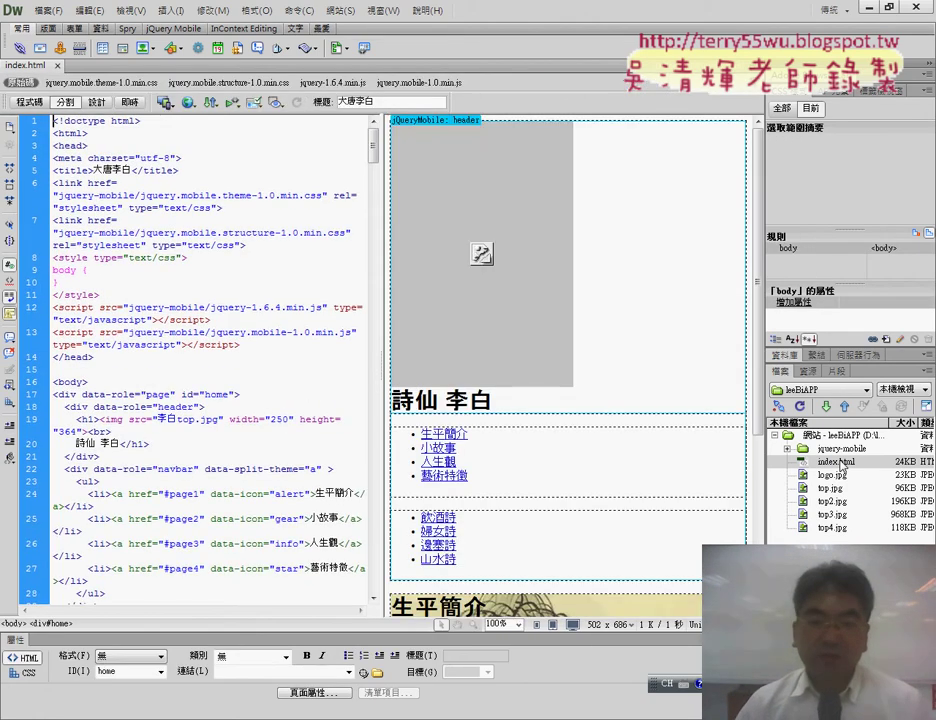
left_click(535, 313)
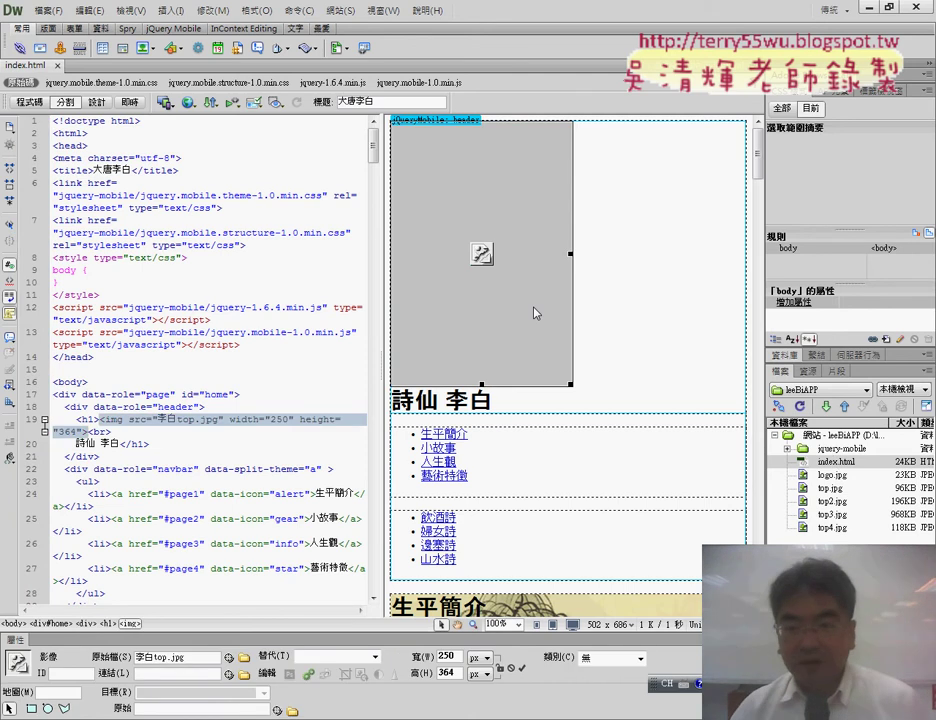
key("Delete")
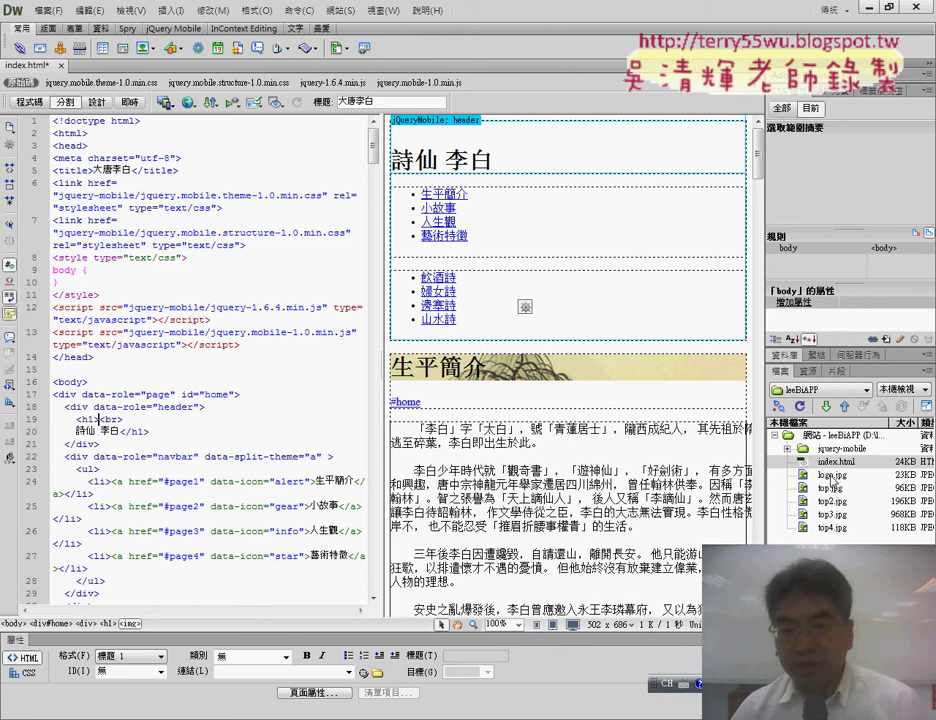
left_click_drag(832, 478, 426, 145)
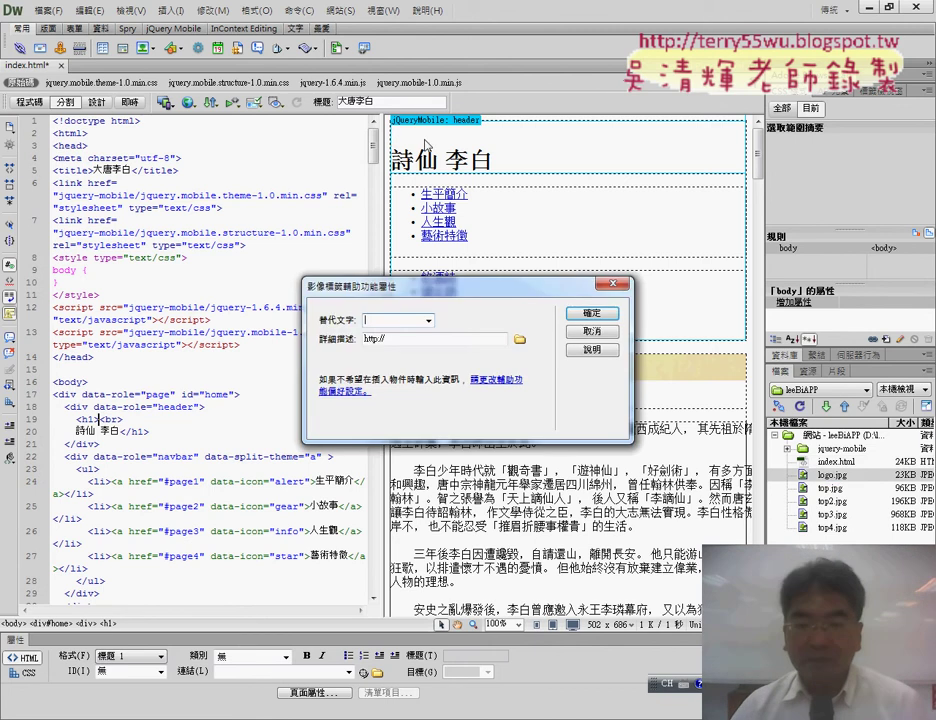
left_click(592, 313)
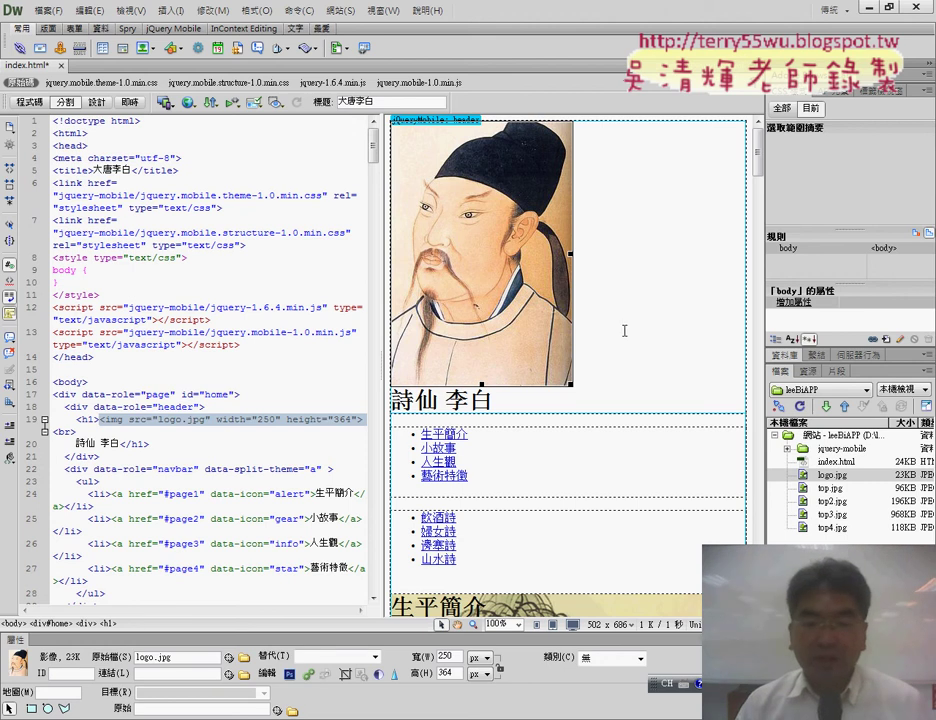
left_click(137, 103)
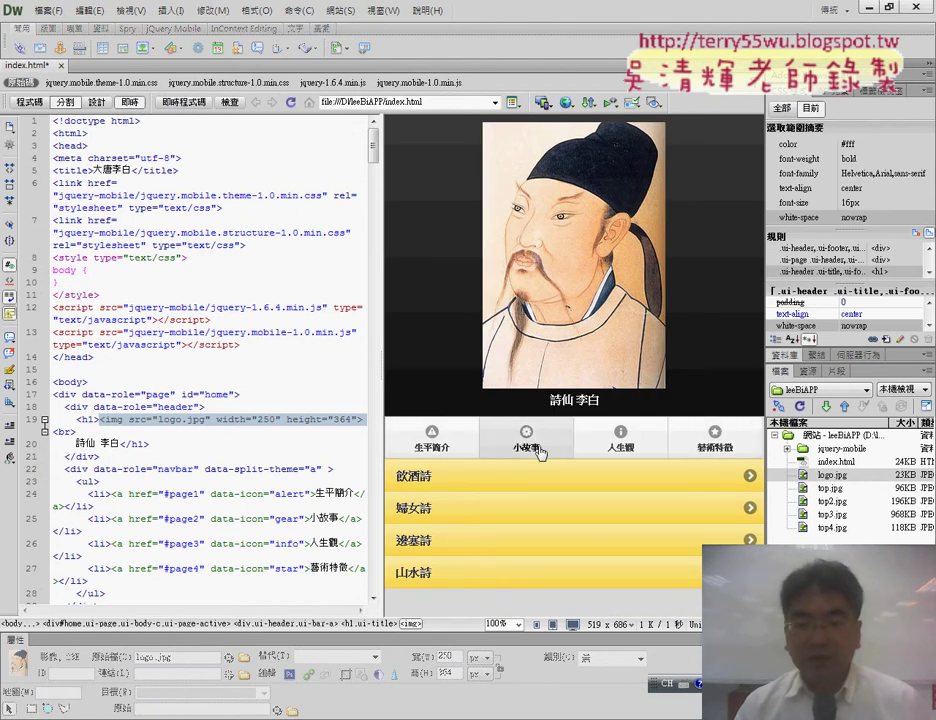
- Test the 飲酒詩 link in Live View, return home, then switch Live View off
left_click(569, 478)
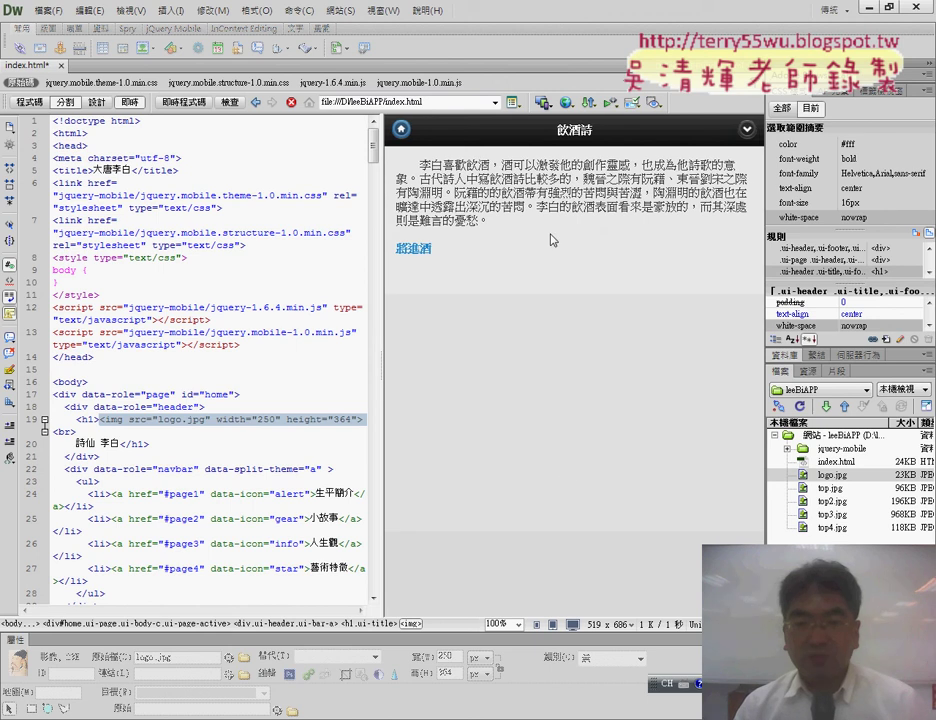
left_click(401, 131)
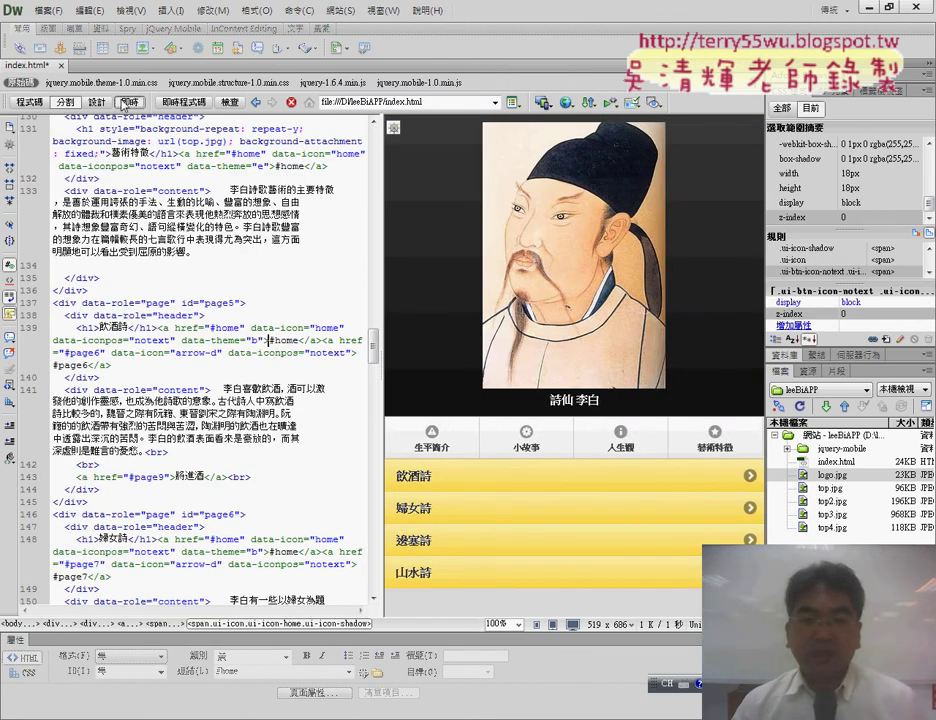
left_click(126, 102)
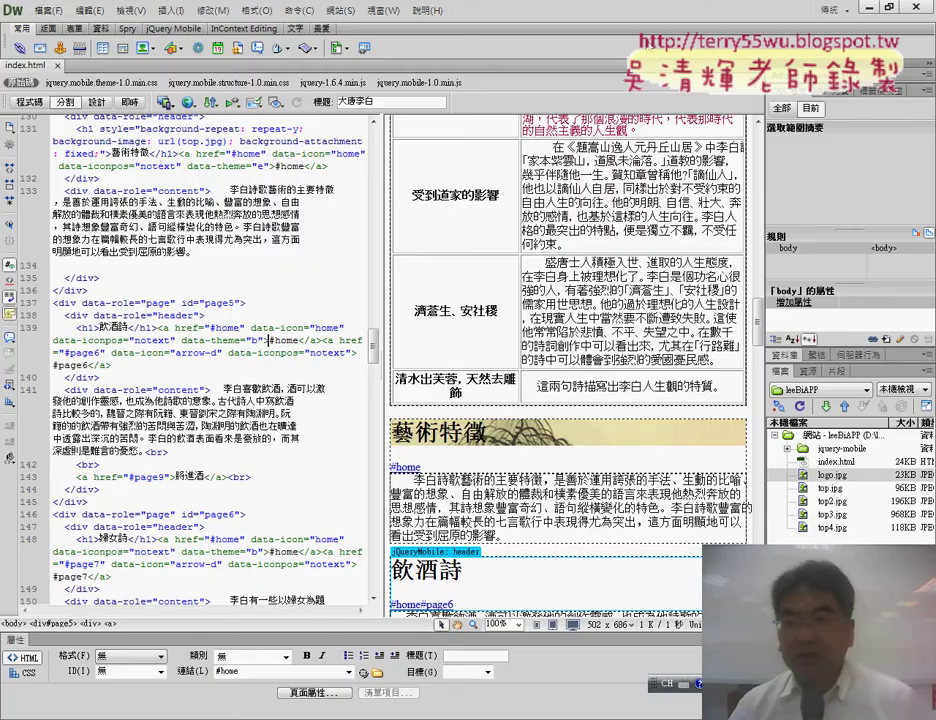
- Zip the leeBiAPP folder into leeBiAPP.zip with 7-Zip and compare its size with 102APP.zip
left_click(868, 6)
right_click(431, 209)
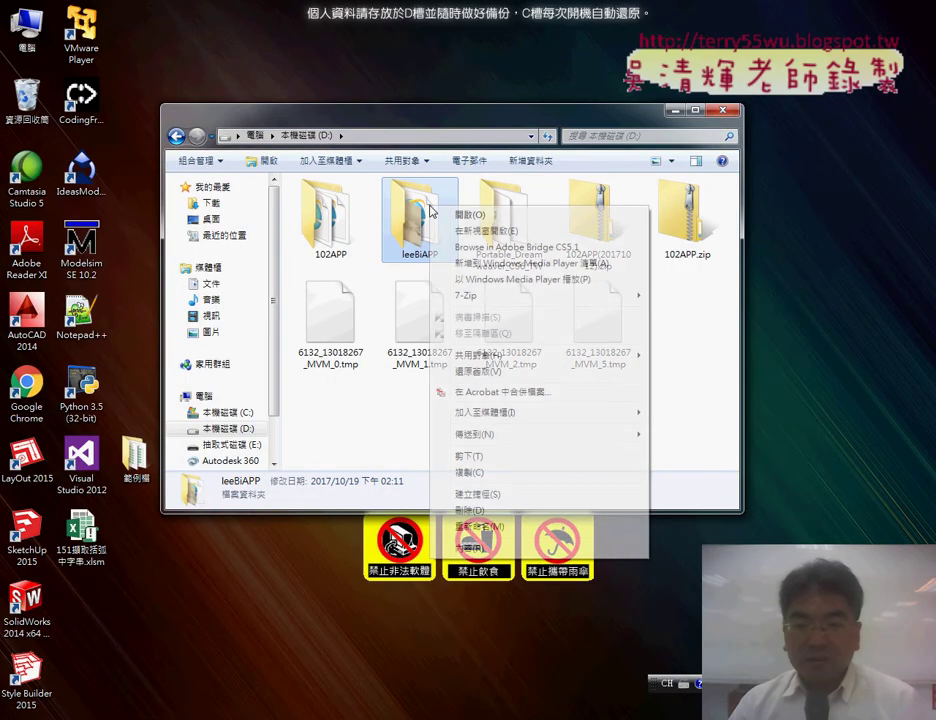
mouse_move(464, 297)
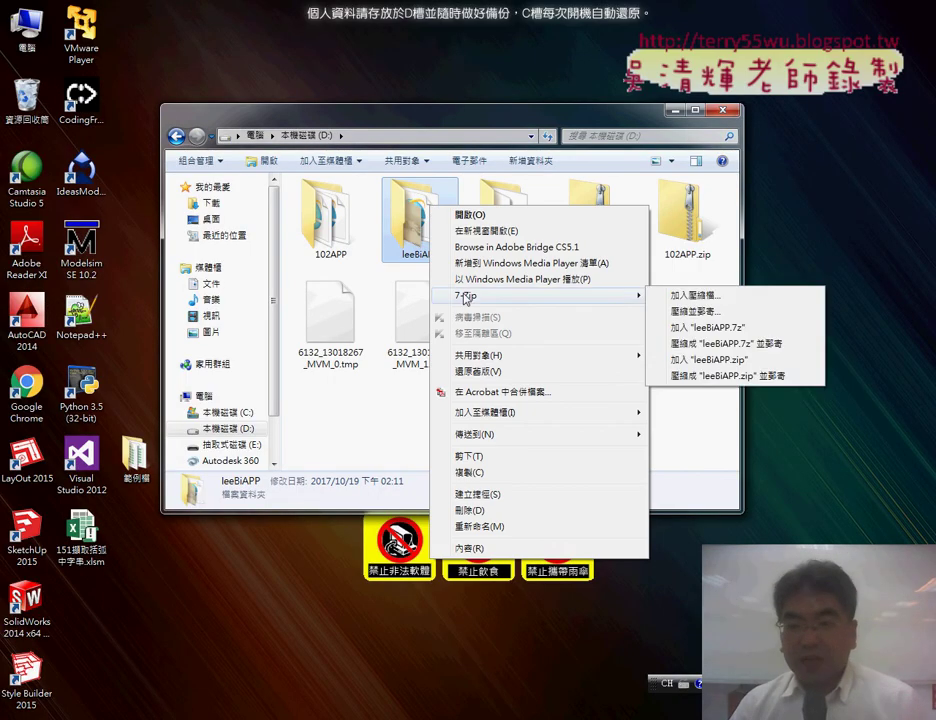
left_click(731, 368)
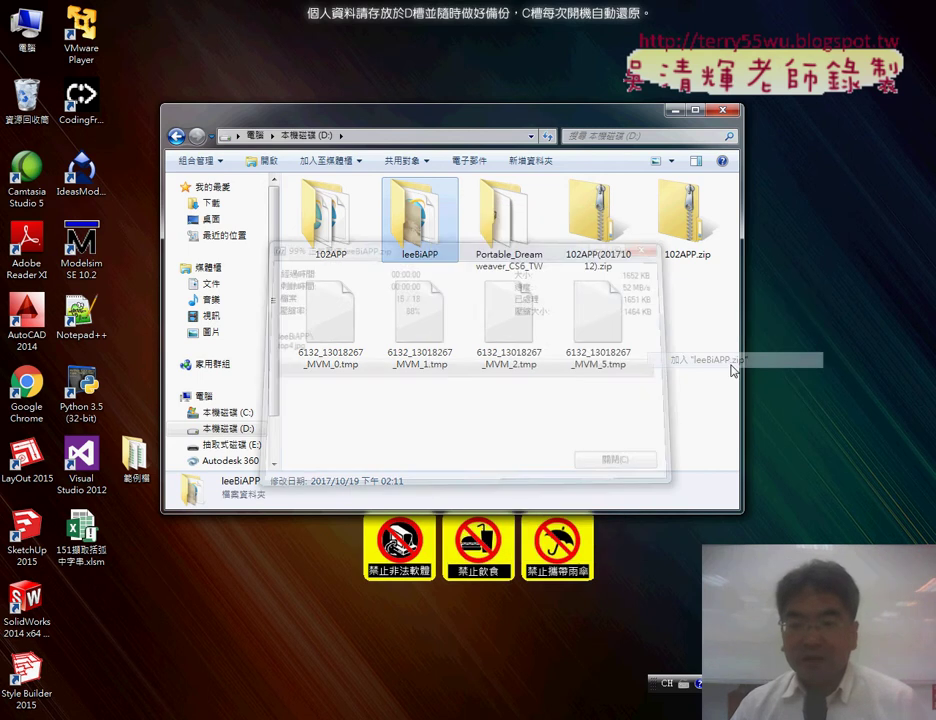
left_click(685, 341)
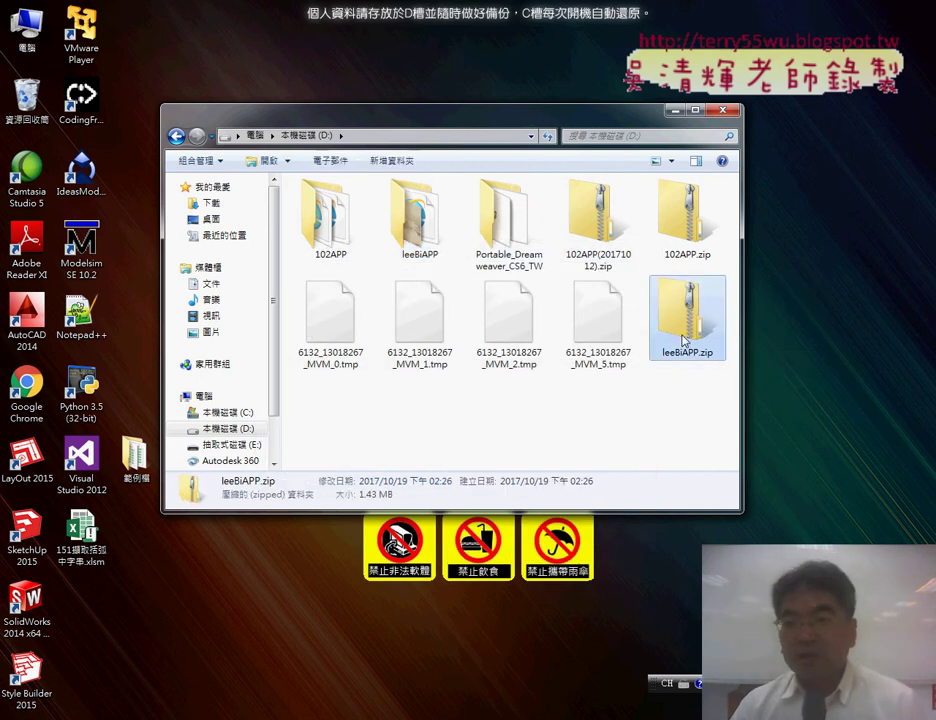
left_click(688, 232)
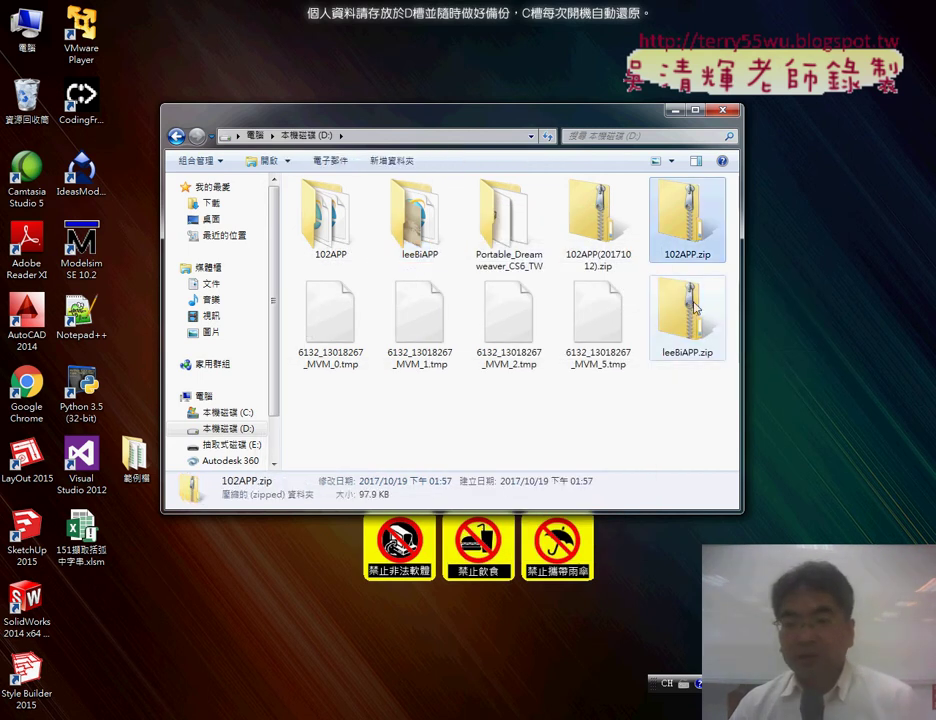
left_click(697, 333)
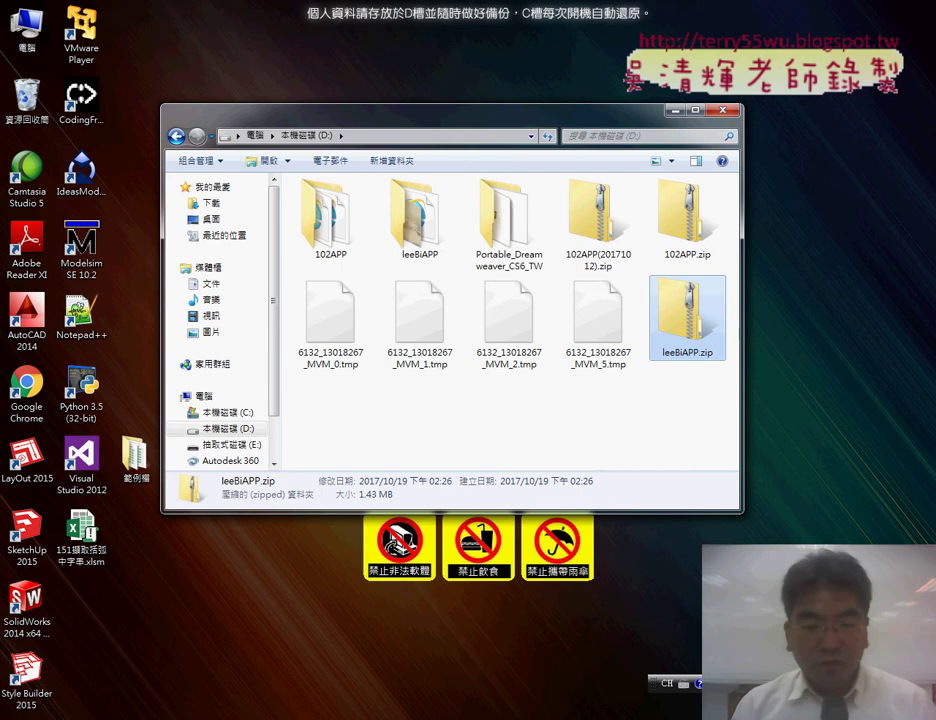
- Bring Chrome forward and show the Apps list on PhoneGap Build
mouse_move(100, 716)
left_click(125, 675)
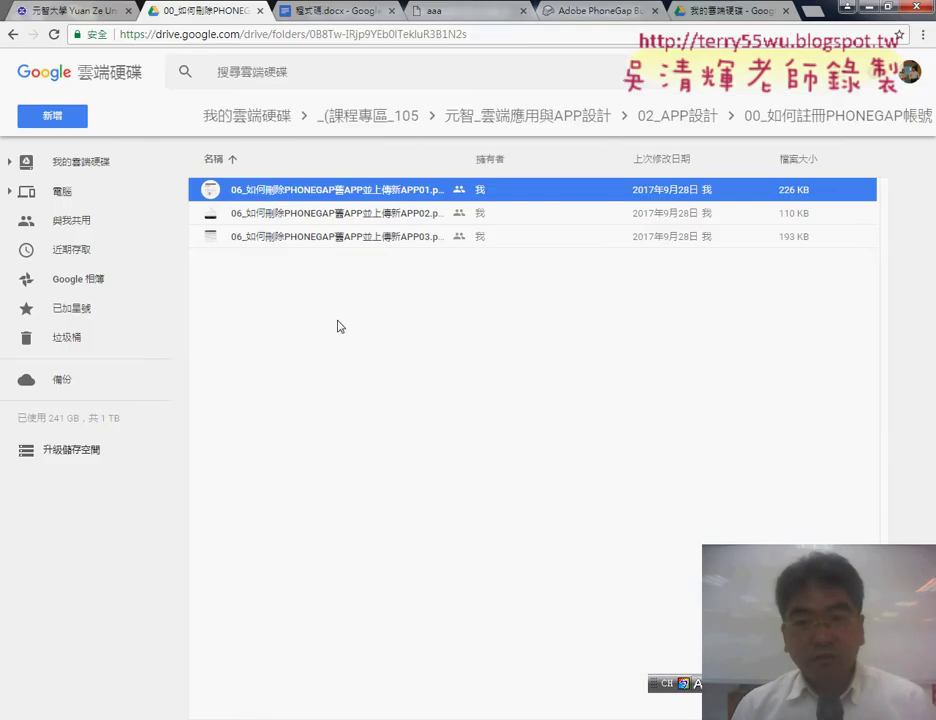
left_click(577, 10)
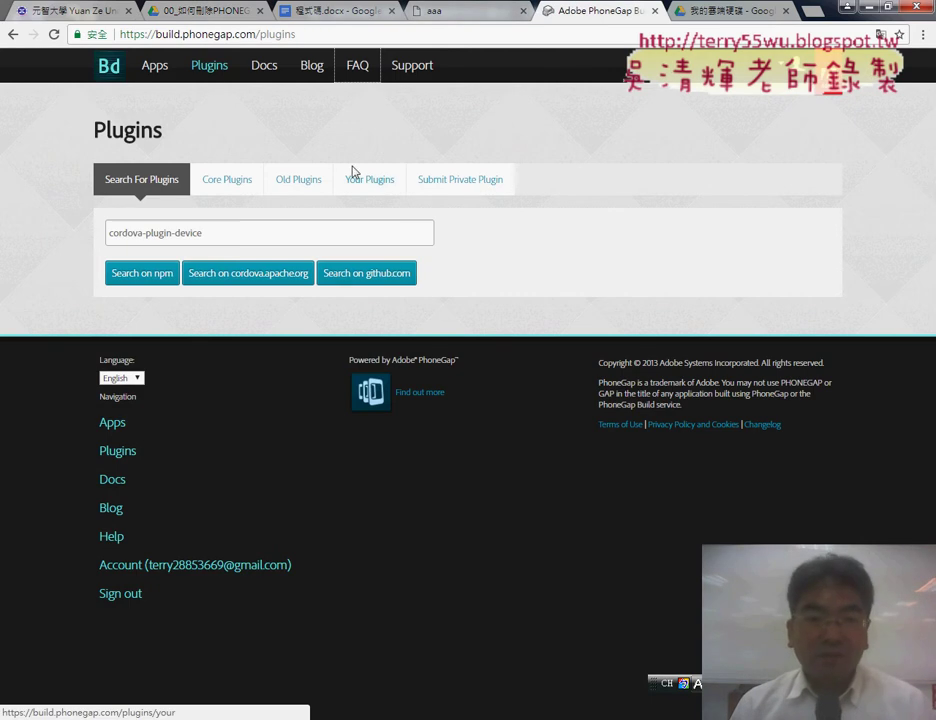
left_click(158, 78)
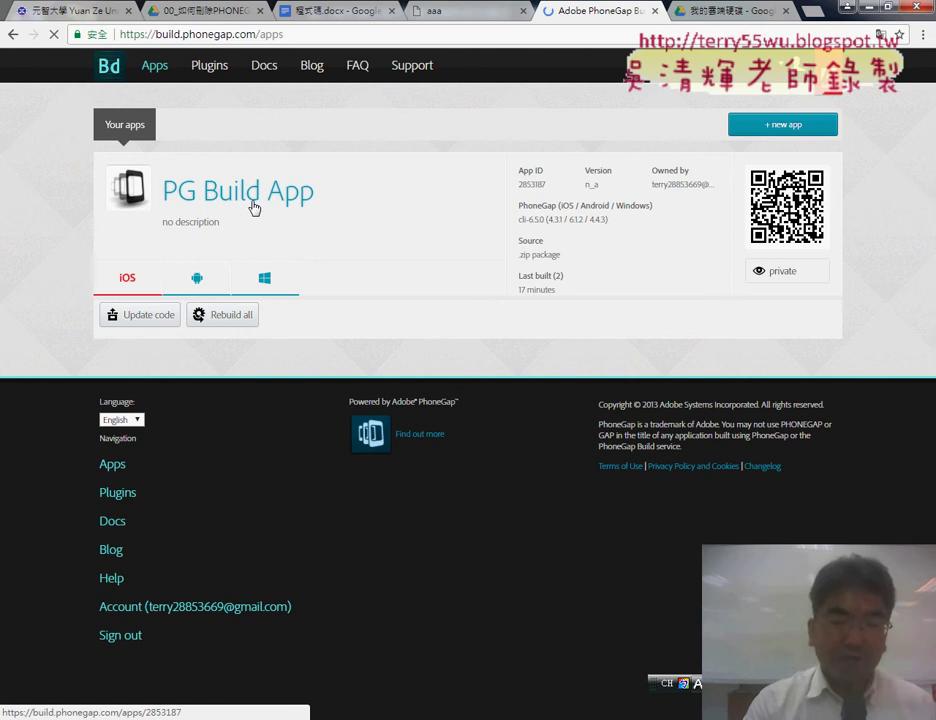
- Highlight the PG Build App title and open its builds page
mouse_move(290, 241)
left_mouse_down()
mouse_move(384, 226)
mouse_move(376, 234)
left_mouse_up()
mouse_move(493, 322)
left_mouse_down()
mouse_move(386, 236)
mouse_move(425, 232)
left_mouse_up()
key("Escape")
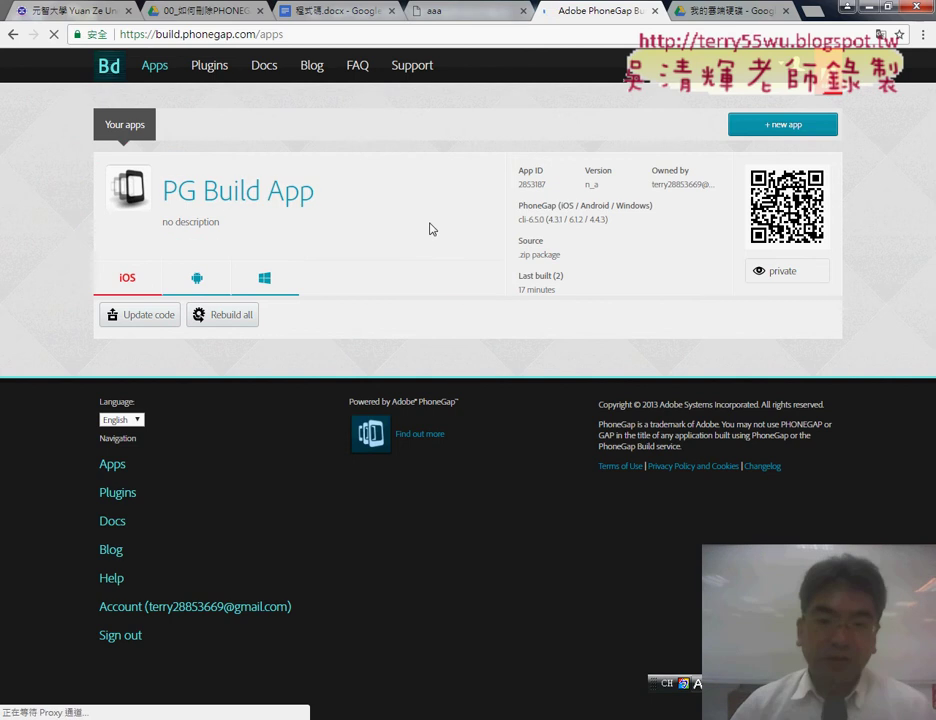
left_click(230, 204)
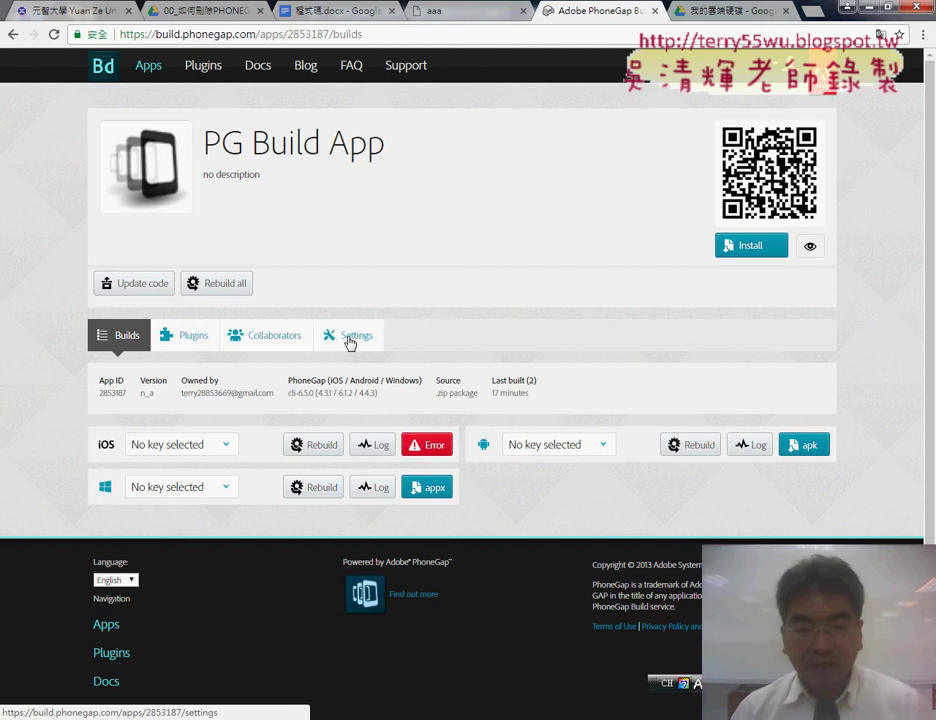
key("shift")
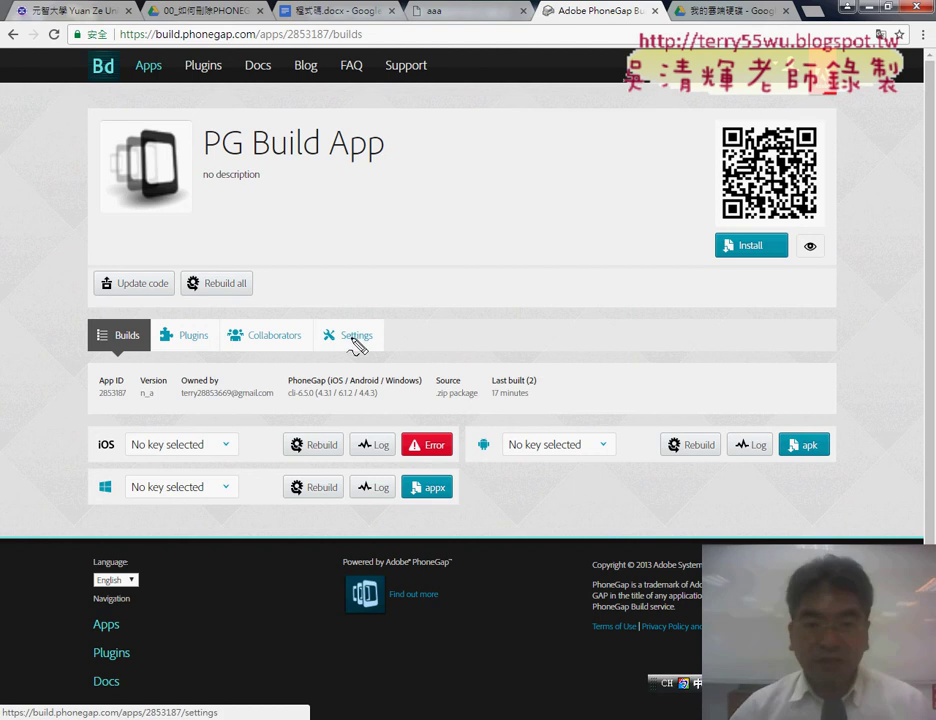
left_click_drag(125, 125, 167, 151)
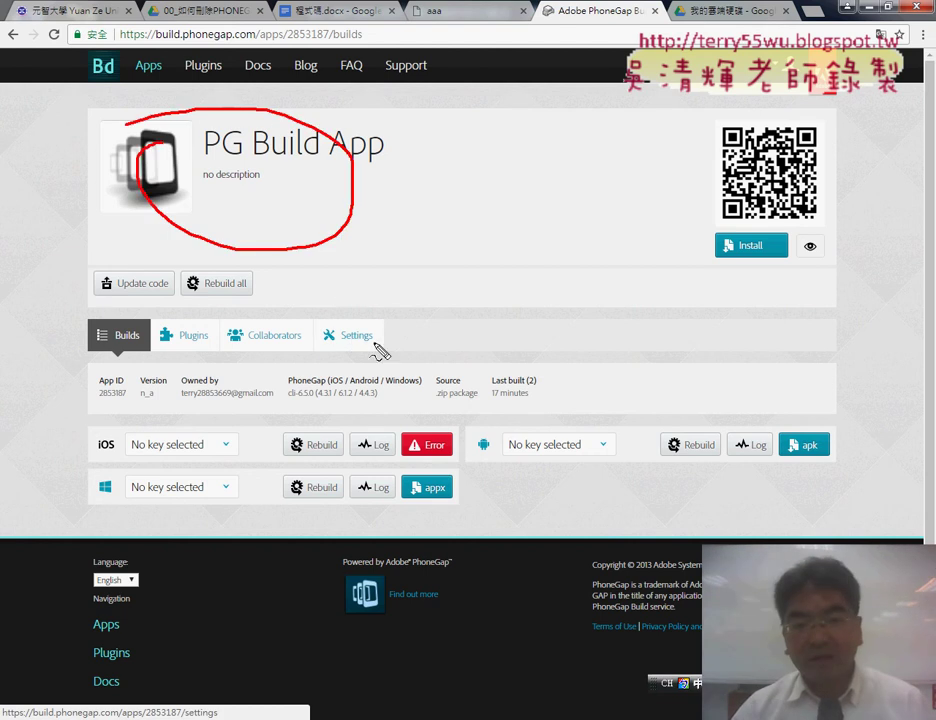
left_click_drag(380, 350, 385, 345)
left_click_drag(350, 218, 402, 307)
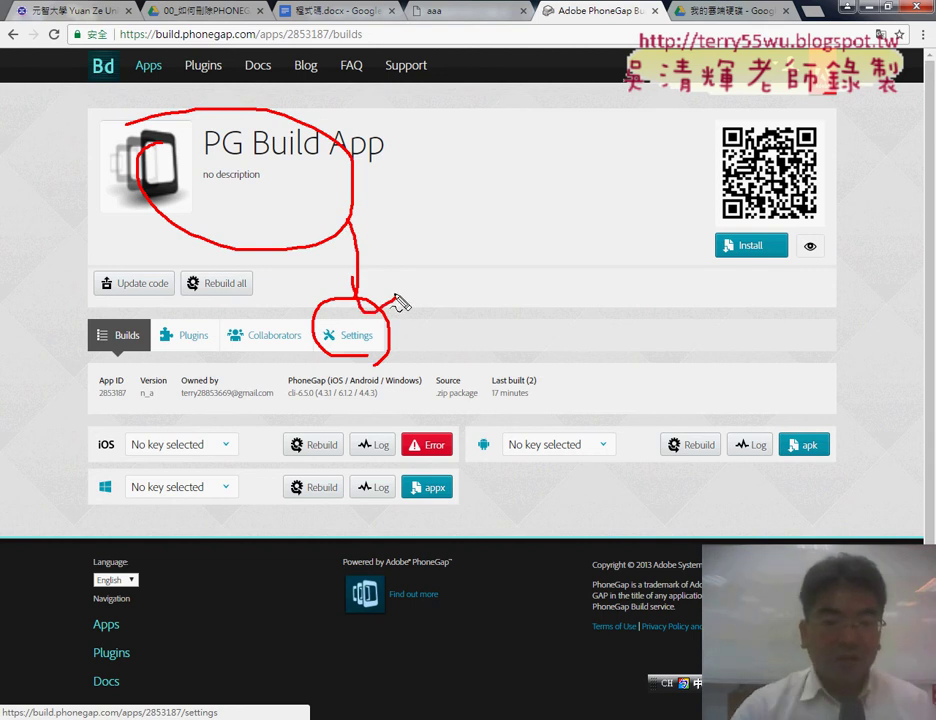
left_click(356, 338)
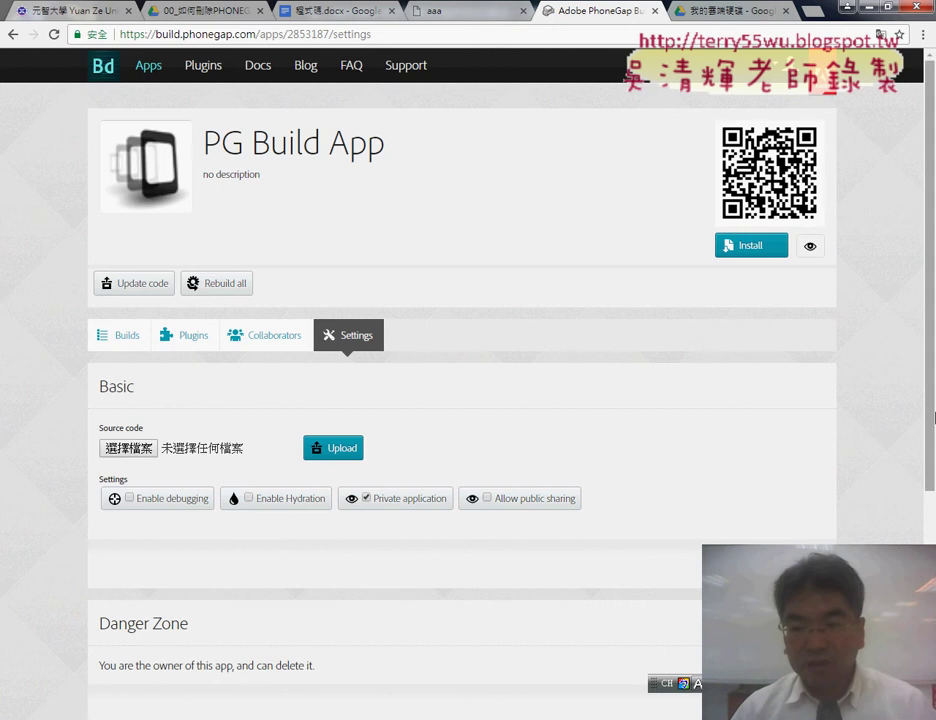
scroll(929, 406, "down", 3)
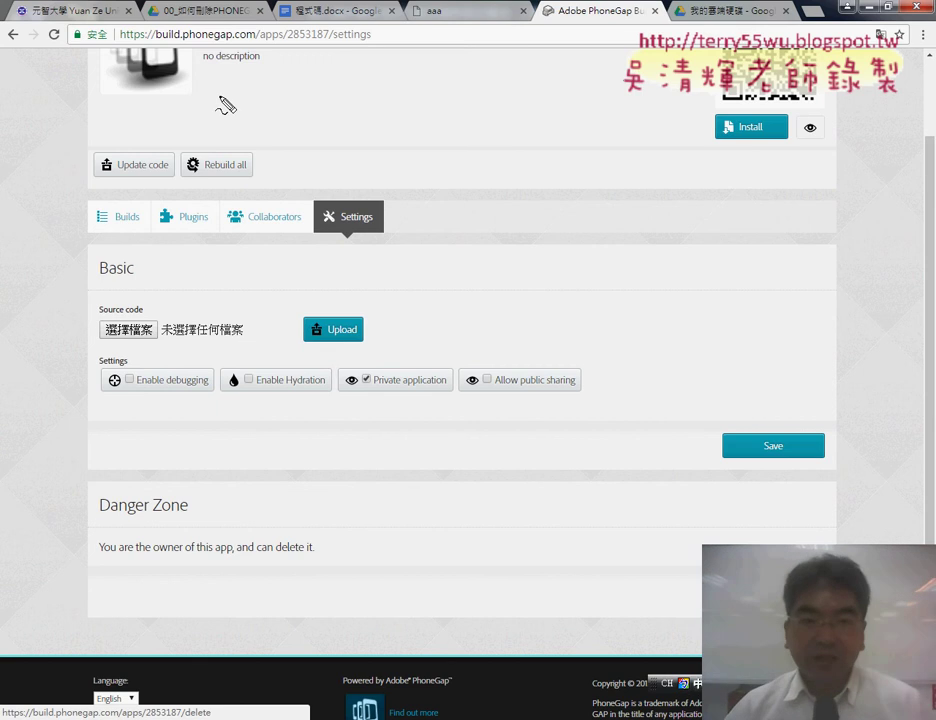
mouse_move(224, 96)
left_mouse_down()
mouse_move(360, 180)
mouse_move(705, 535)
left_mouse_up()
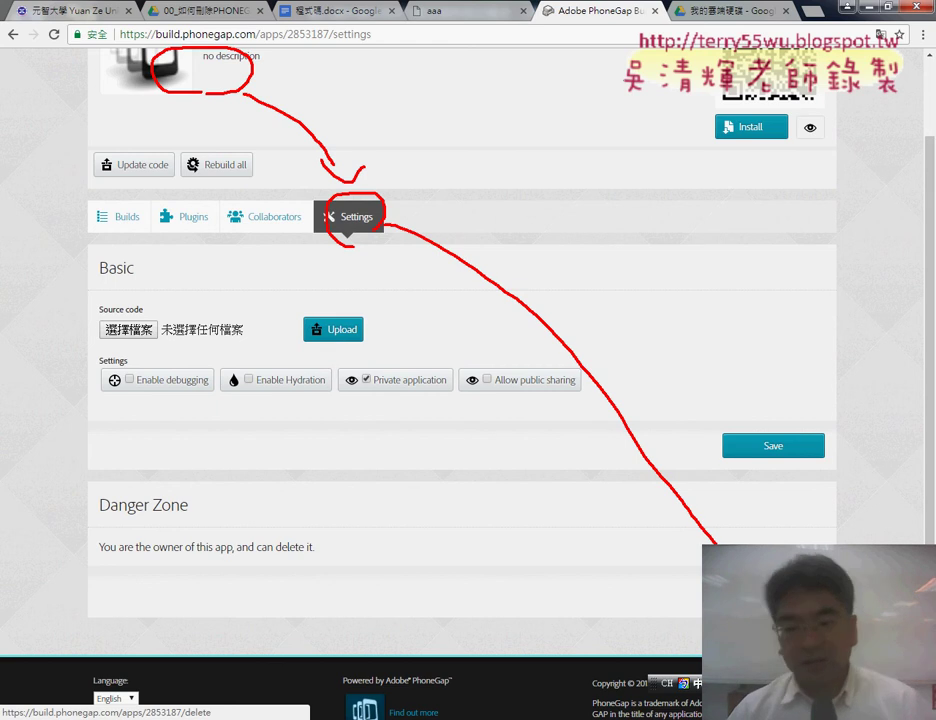
key("Escape")
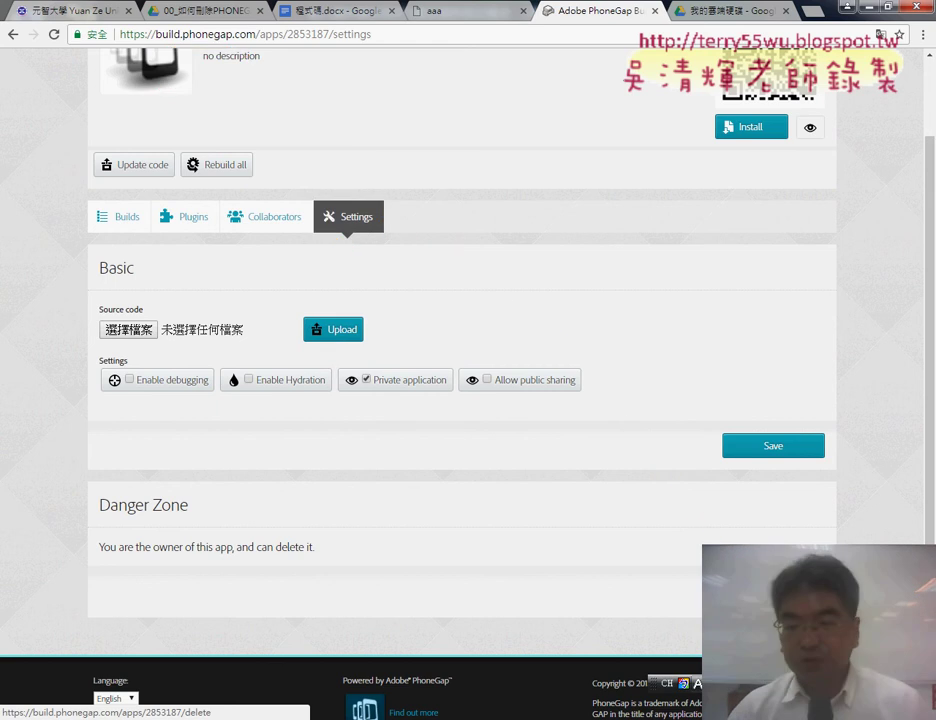
- Delete the PG Build App and choose the private app option
left_click(773, 547)
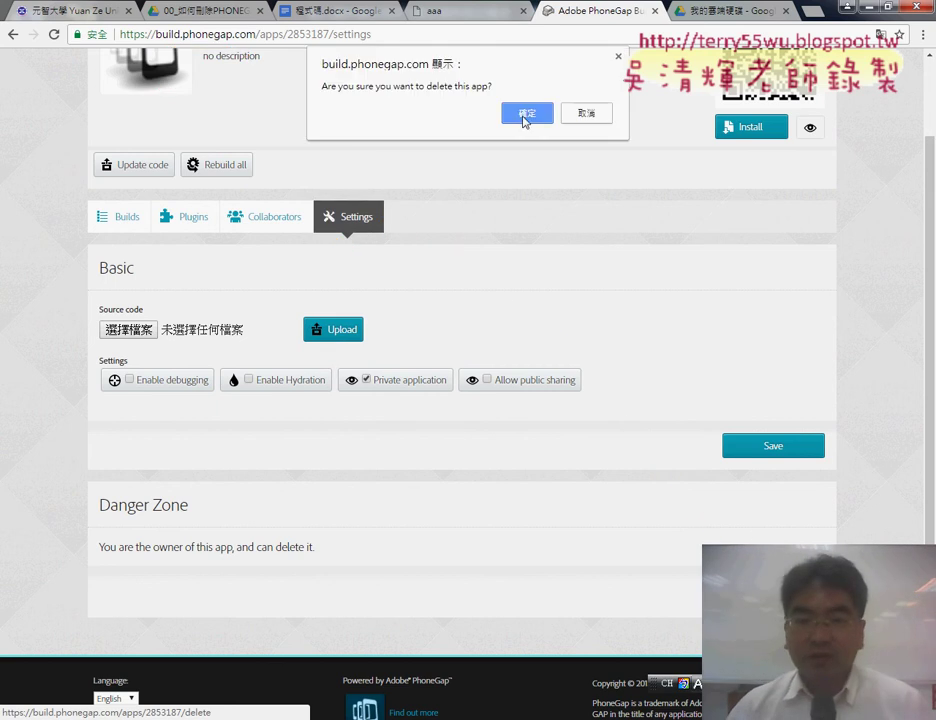
left_click(525, 118)
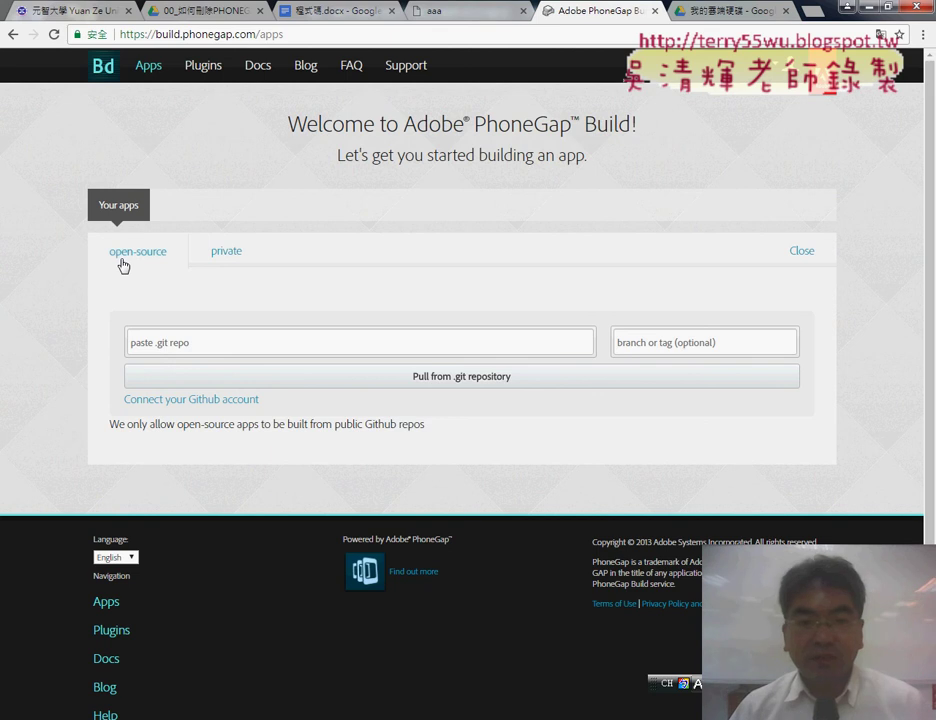
left_click(228, 256)
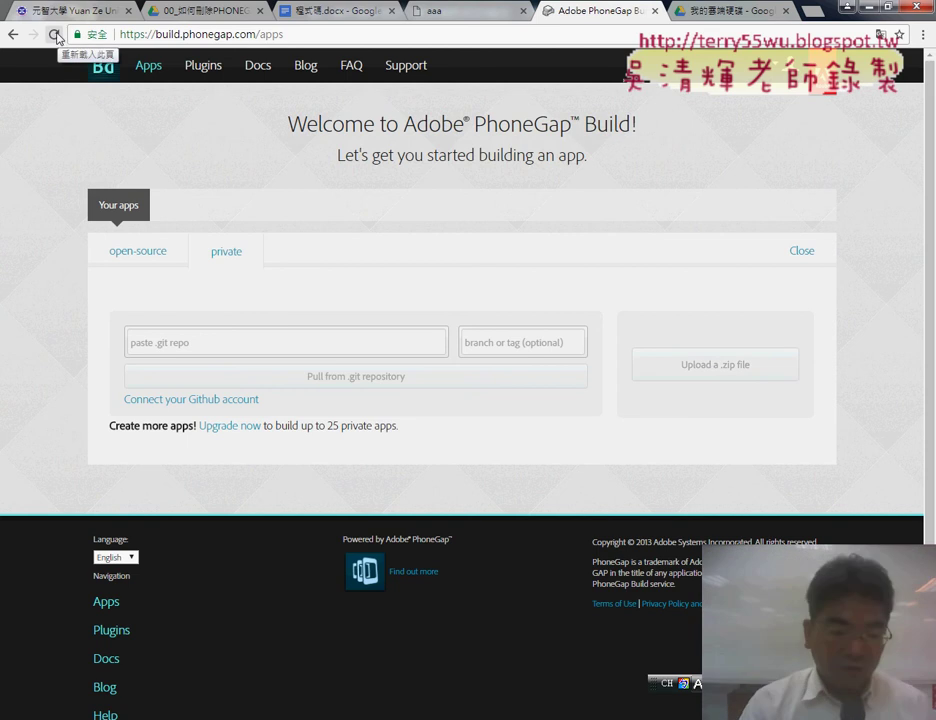
- Reload the page so the private app's .zip upload becomes available
key("shift")
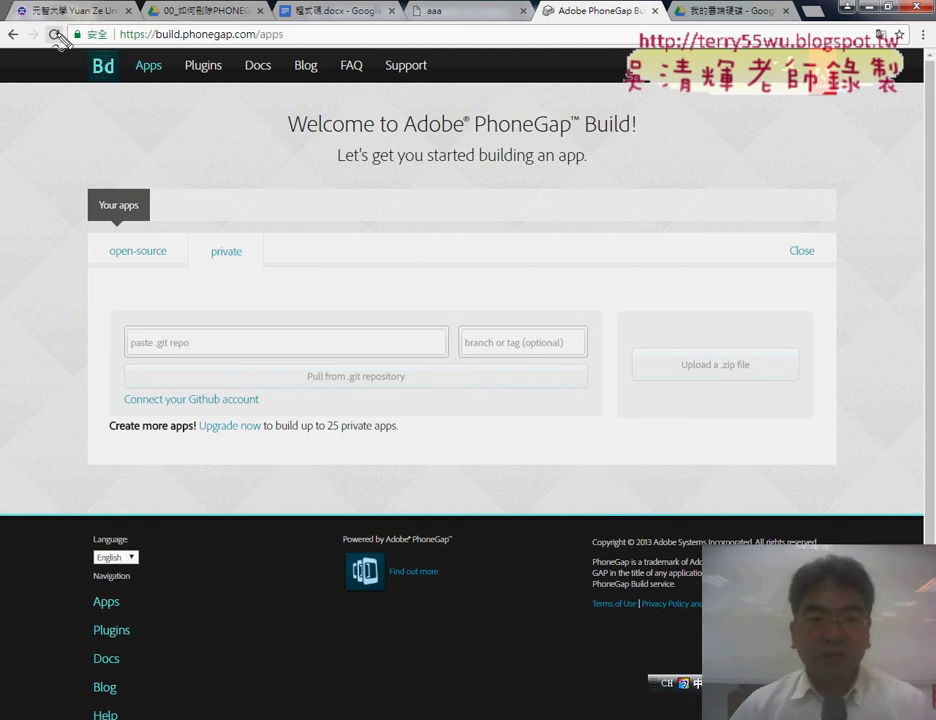
left_click_drag(88, 32, 62, 55)
mouse_move(720, 379)
left_mouse_down()
mouse_move(775, 358)
mouse_move(745, 378)
left_mouse_up()
mouse_move(708, 342)
left_mouse_down()
mouse_move(754, 378)
mouse_move(707, 380)
left_mouse_up()
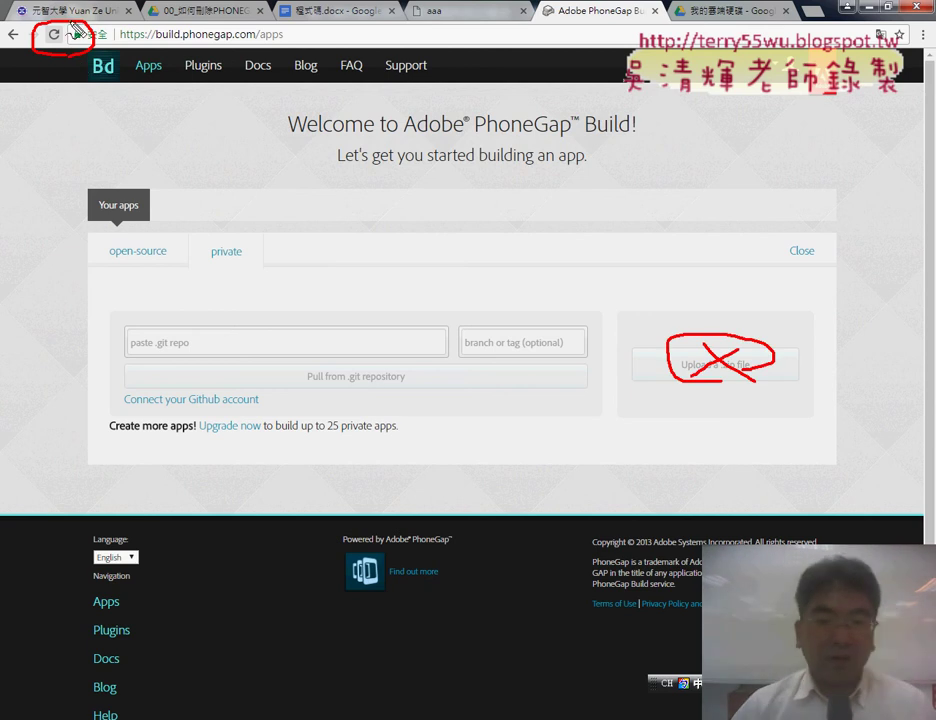
key("Escape")
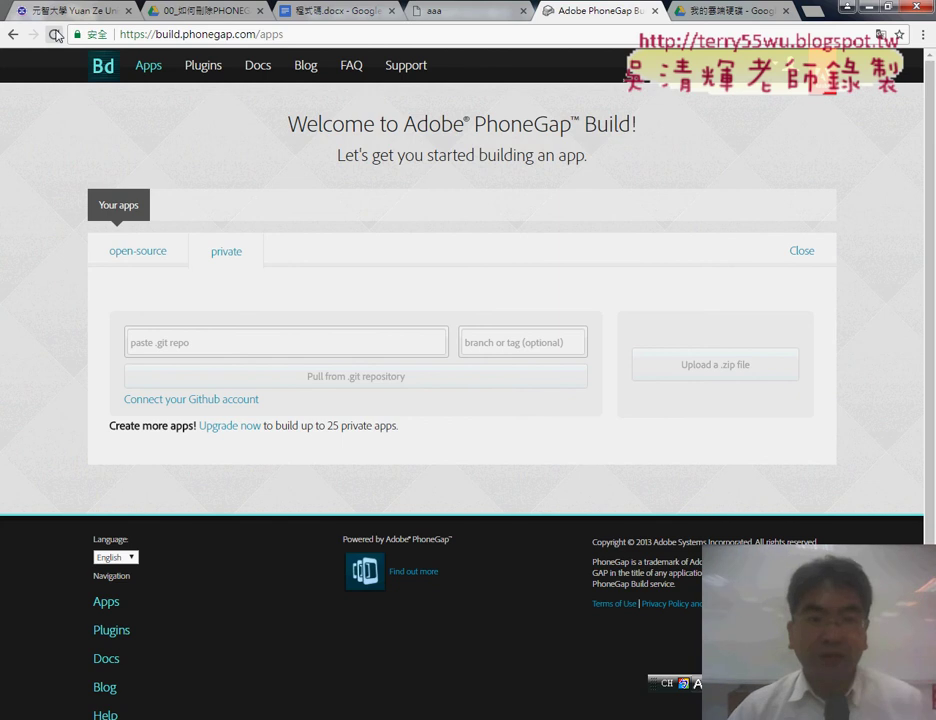
left_click(56, 35)
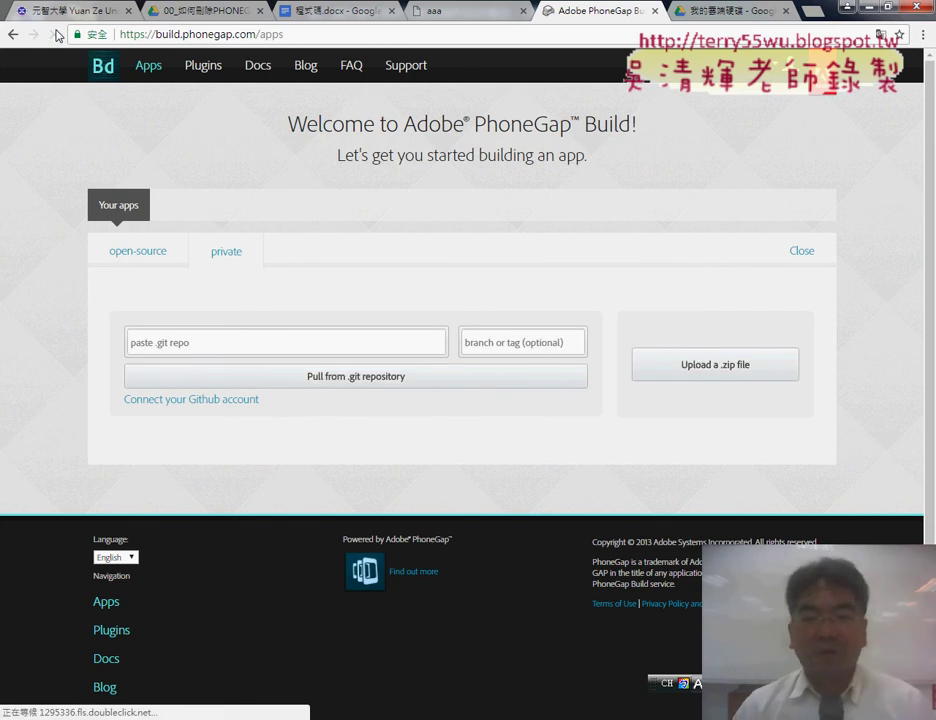
- Upload leeBiAPP.zip from the Open dialog as a new PhoneGap Build app
left_click(726, 376)
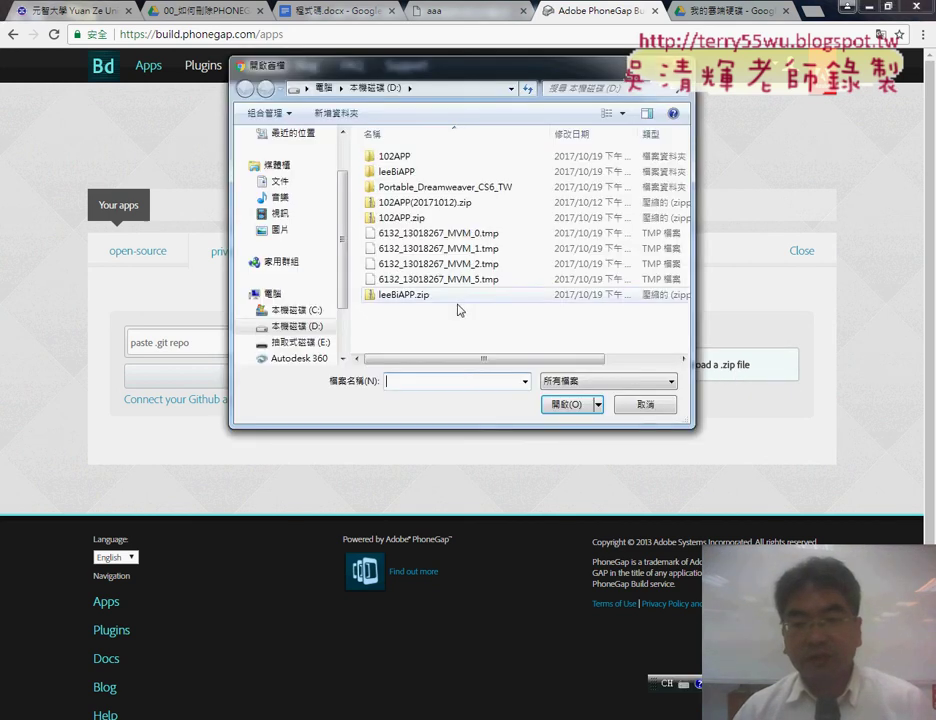
left_click(402, 294)
double_click(402, 294)
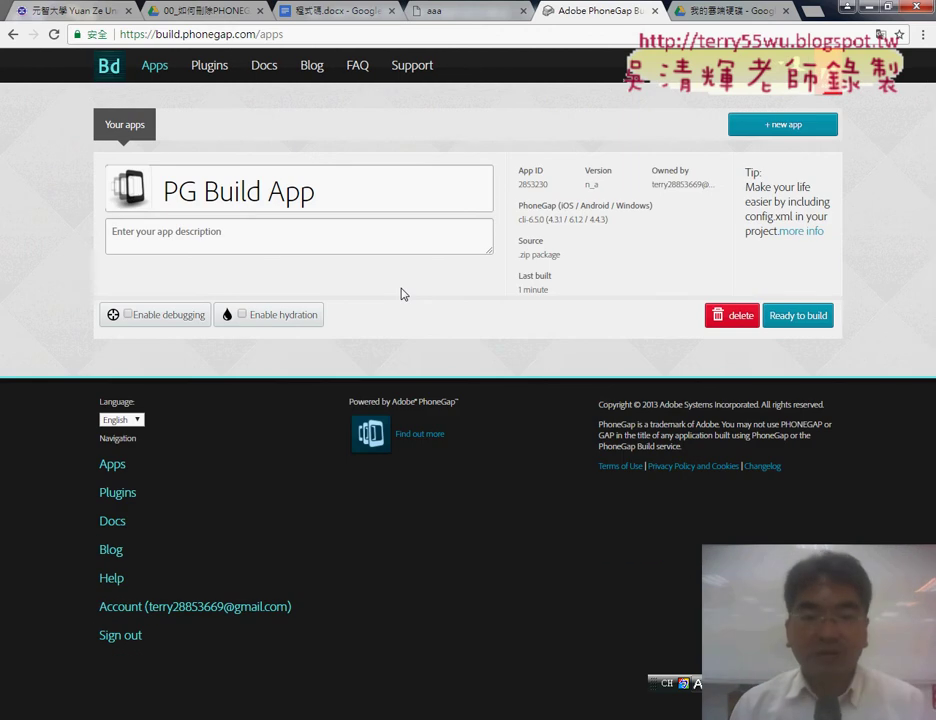
- Rename 'PG Build App' to 李白App and paste 李白App into the app description
left_click_drag(330, 190, 166, 192)
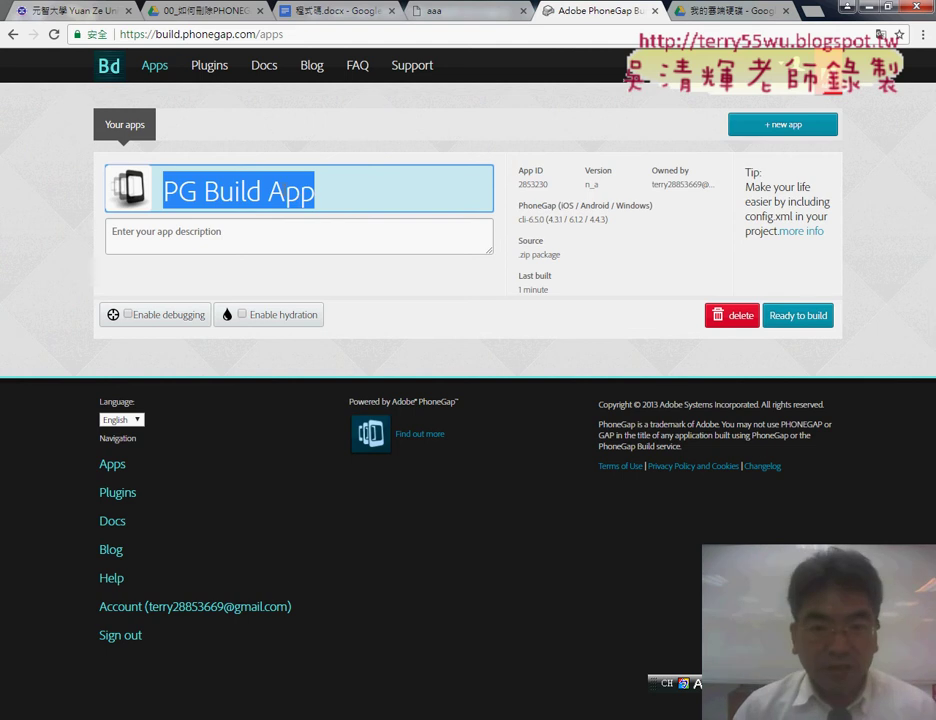
left_click_drag(268, 192, 152, 200)
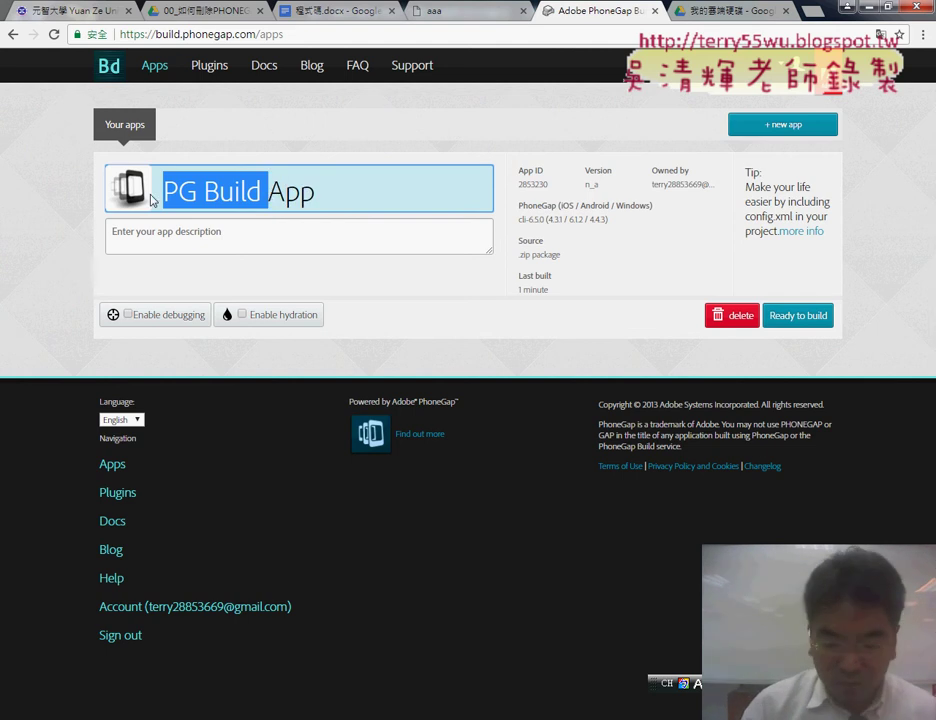
type("ㄅ")
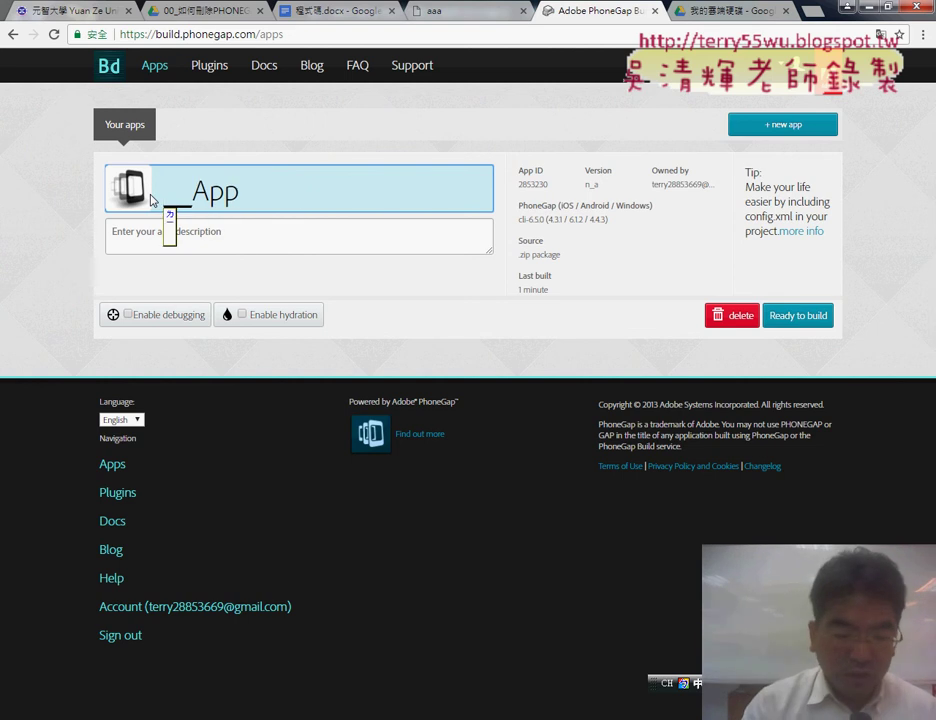
type("理")
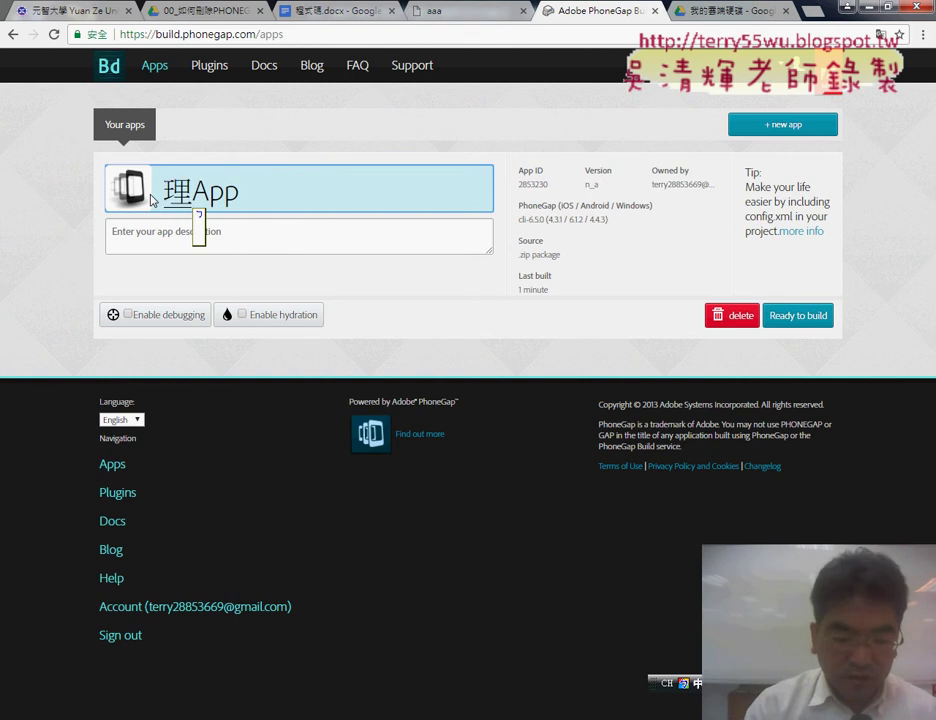
type("李白")
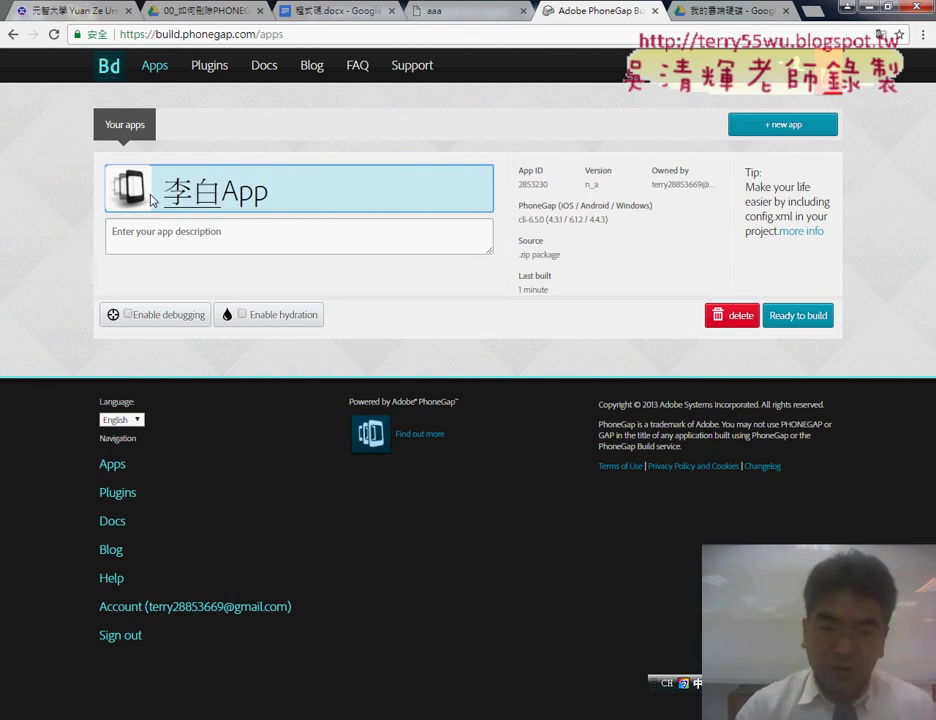
key("Return")
left_click_drag(270, 192, 163, 192)
key("ctrl+c")
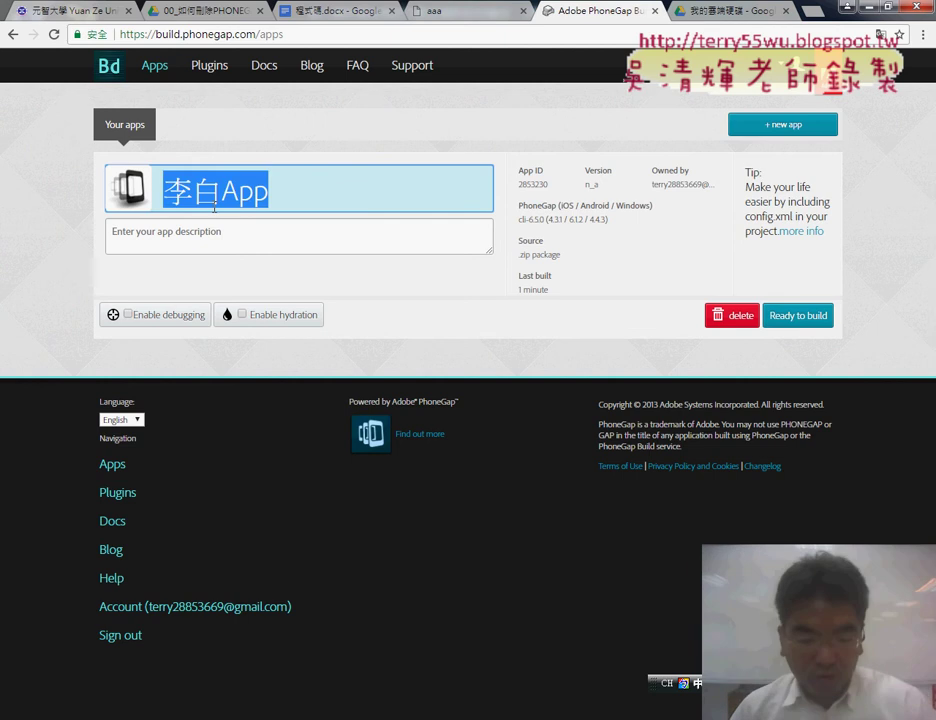
left_click(253, 242)
key("ctrl+v")
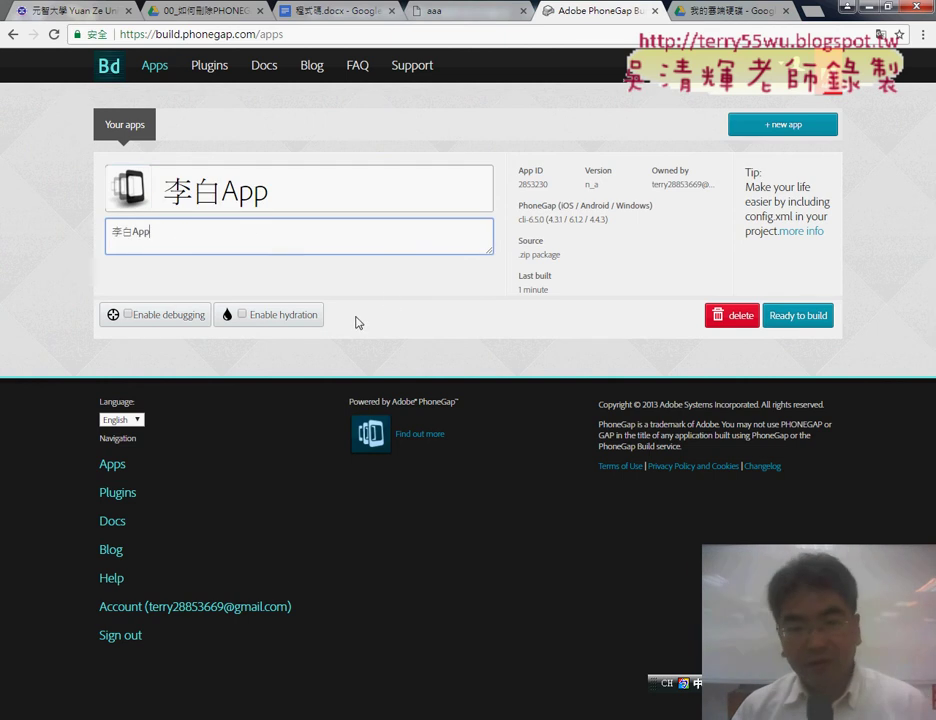
left_click(393, 285)
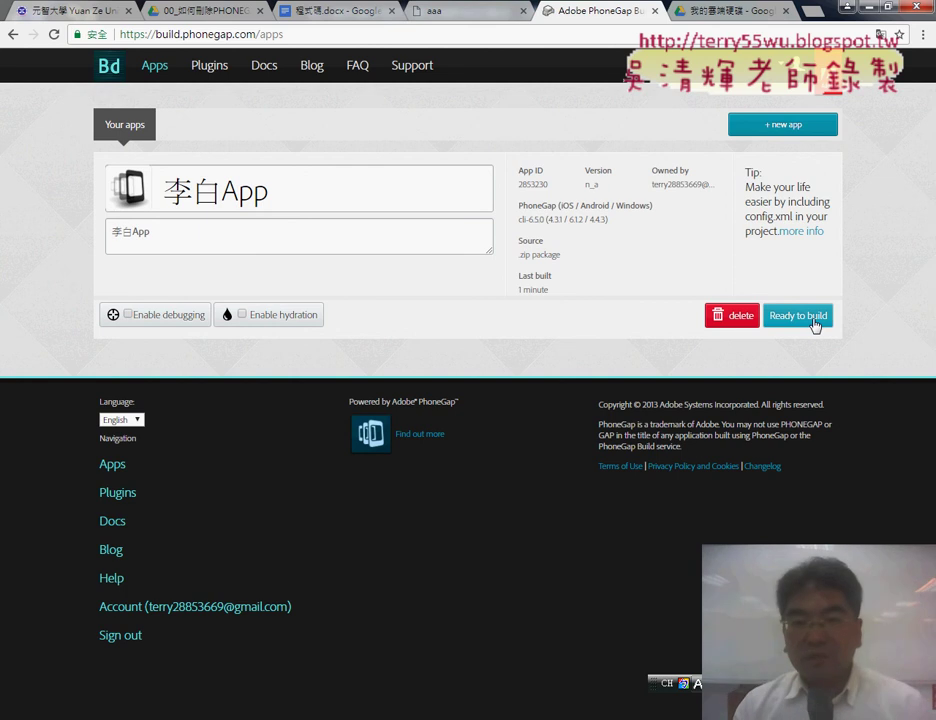
- Build the app for all platforms and download the Android APK, PGBuildApp-debug (2).apk
left_click(813, 318)
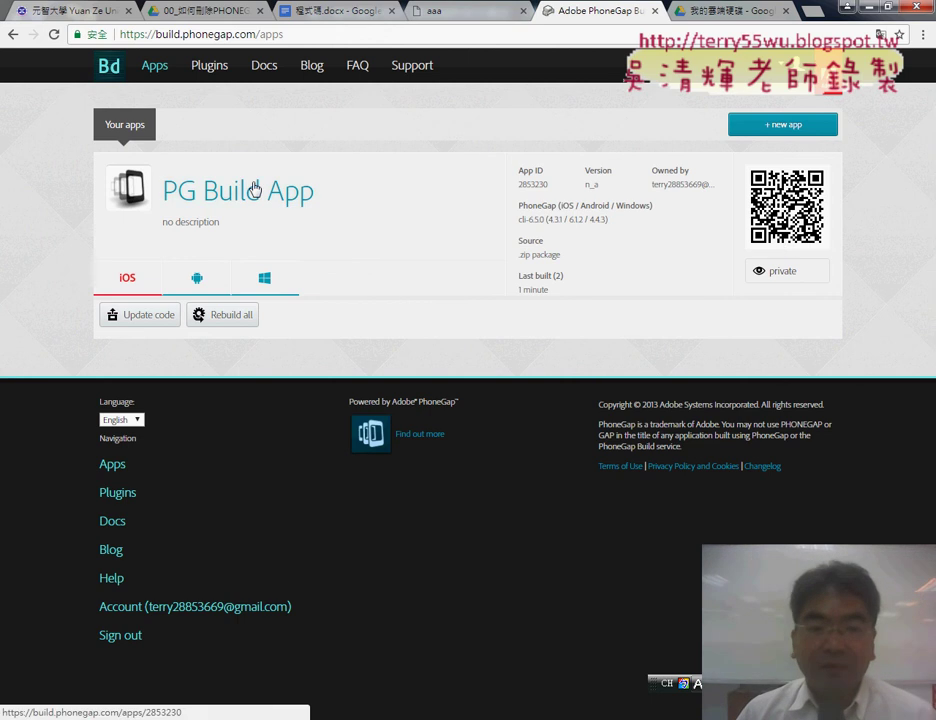
left_click(200, 285)
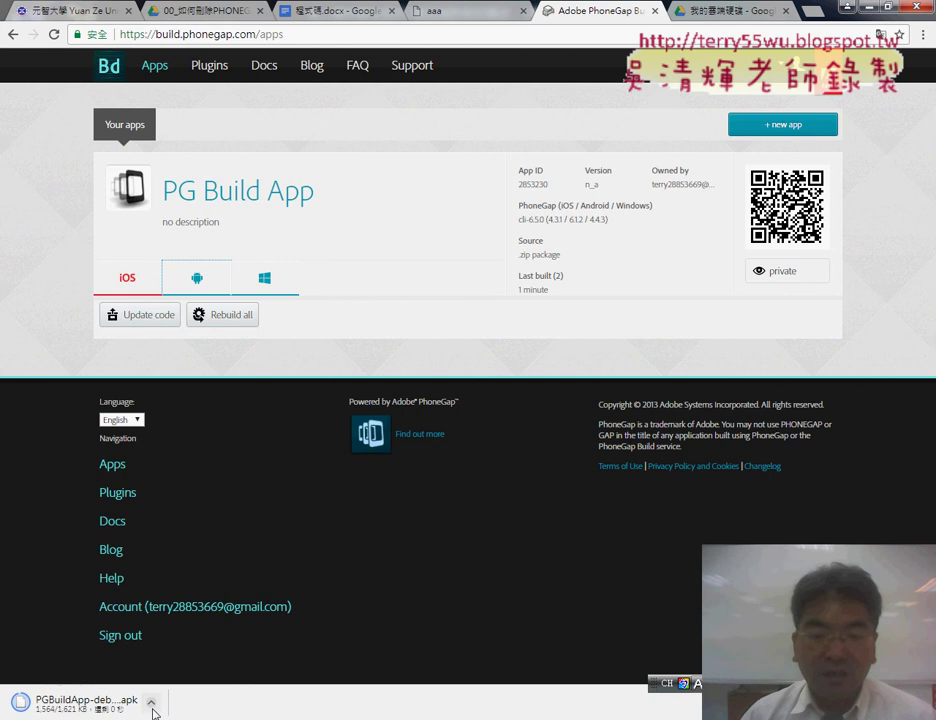
left_click(152, 705)
- In the Downloads folder, rename PGBuildApp-debug (1).apk to 102APP.apk
left_click(196, 656)
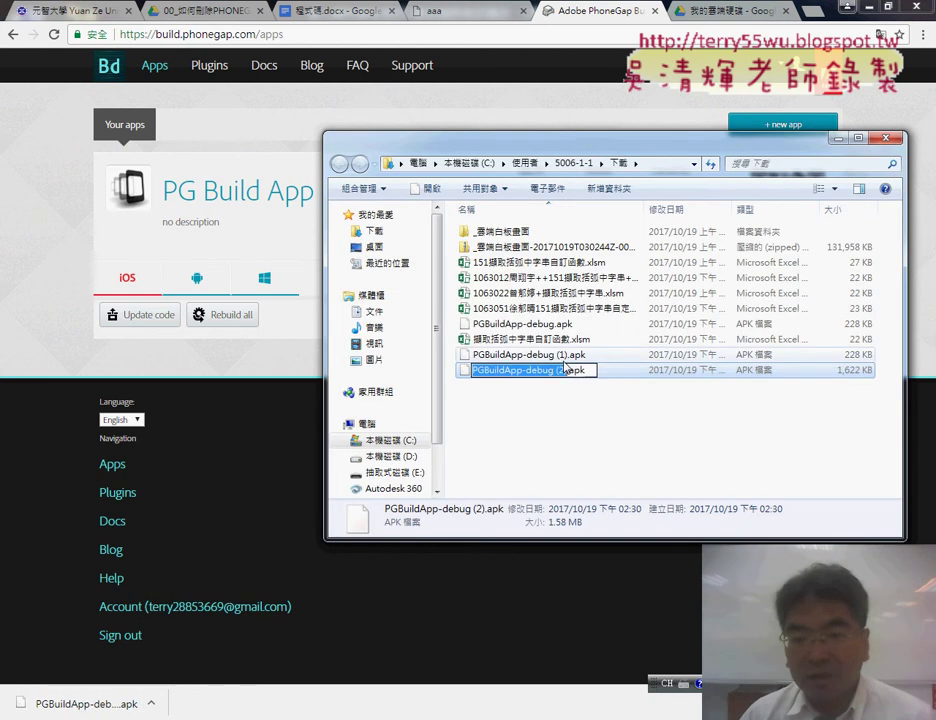
key("Up")
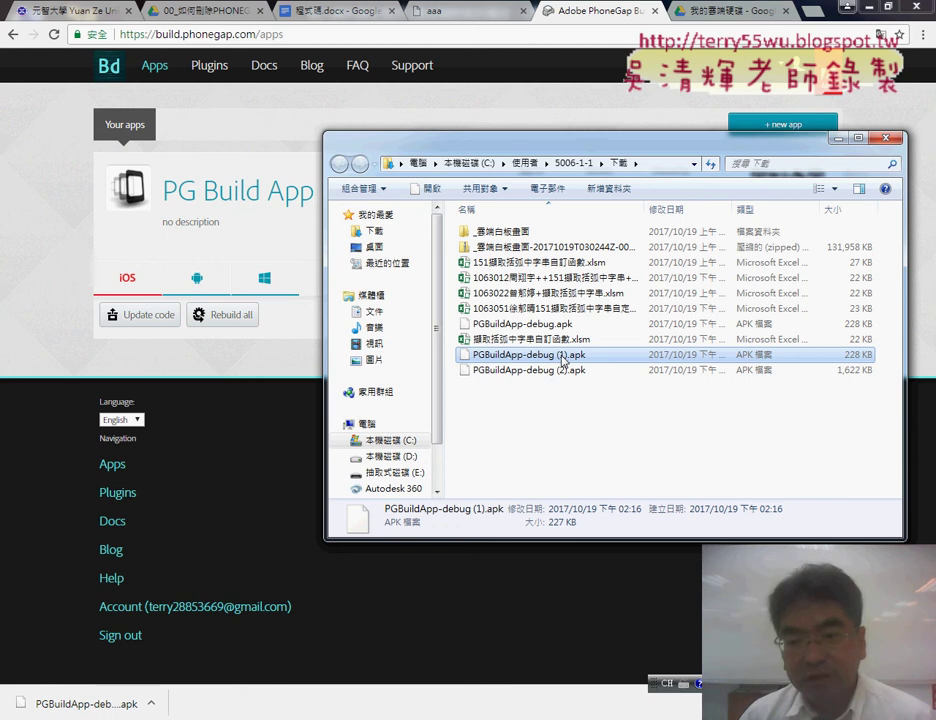
left_click(570, 356)
type("1")
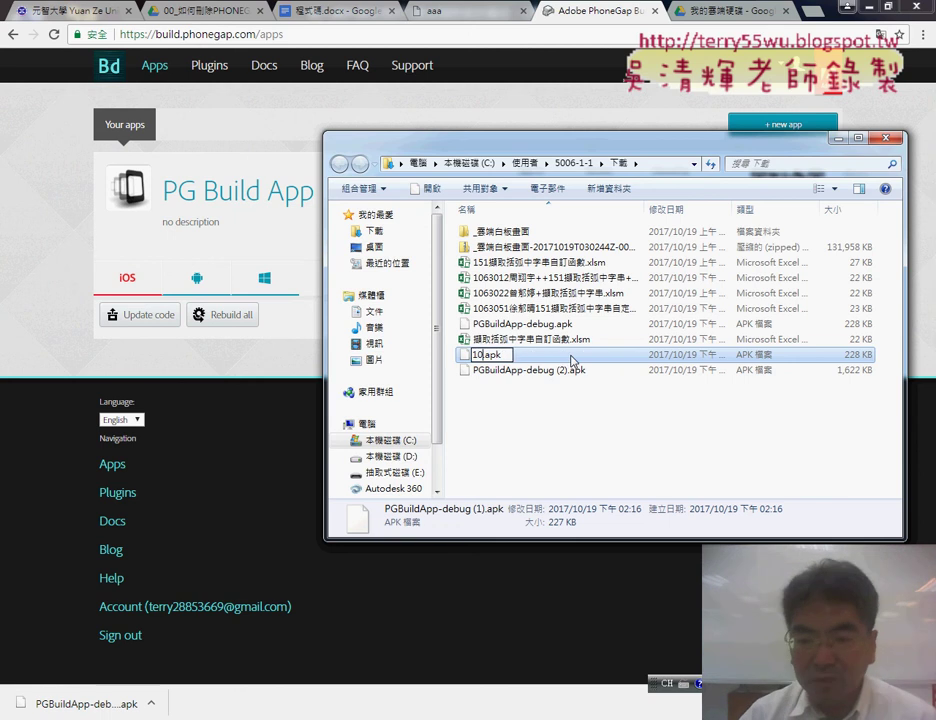
type("02A")
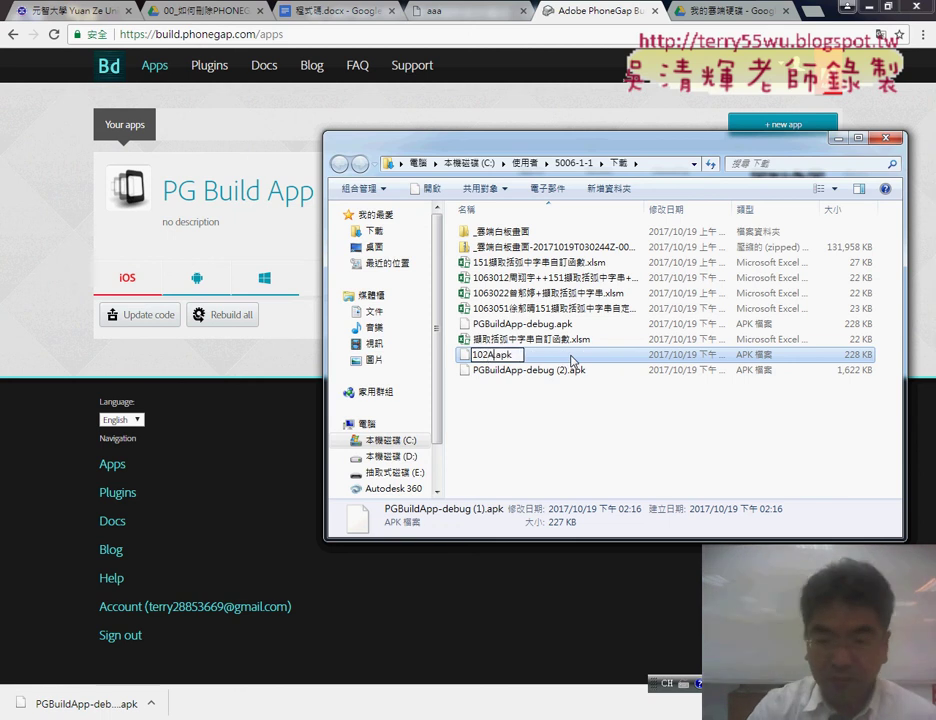
type("PP")
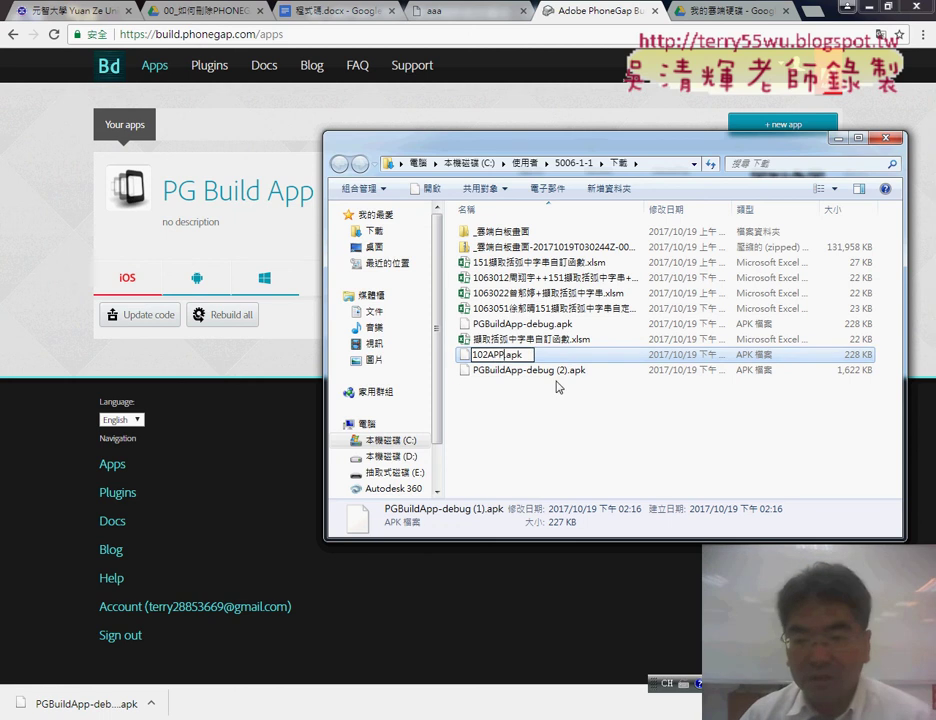
left_click(572, 372)
- Rename PGBuildApp-debug (2).apk to 李白APP.apk, keeping the .apk extension
left_click(569, 374)
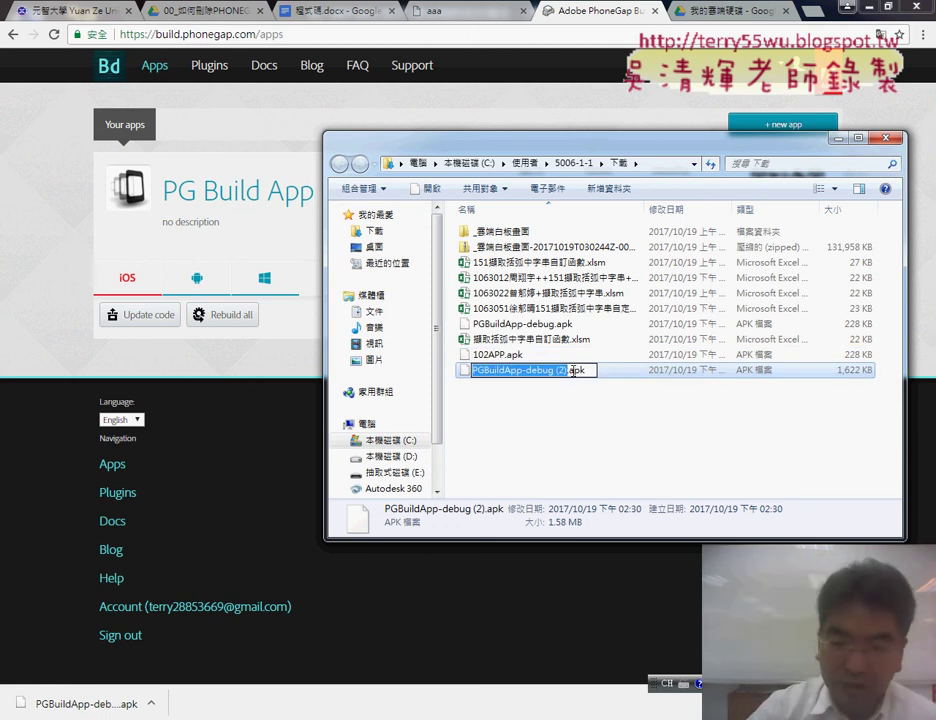
key("BackSpace")
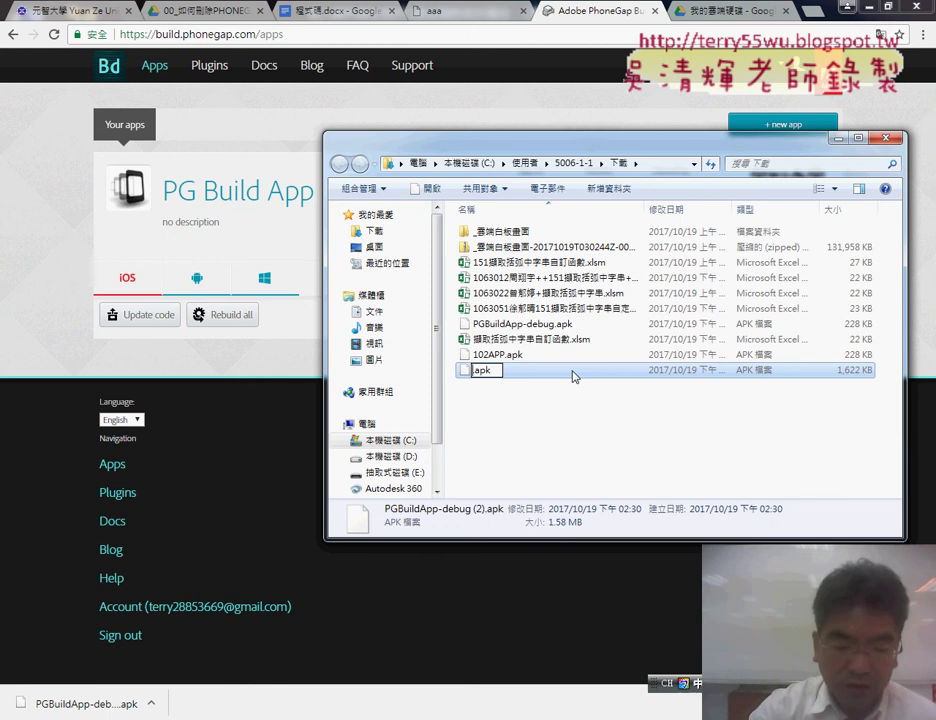
type("擷")
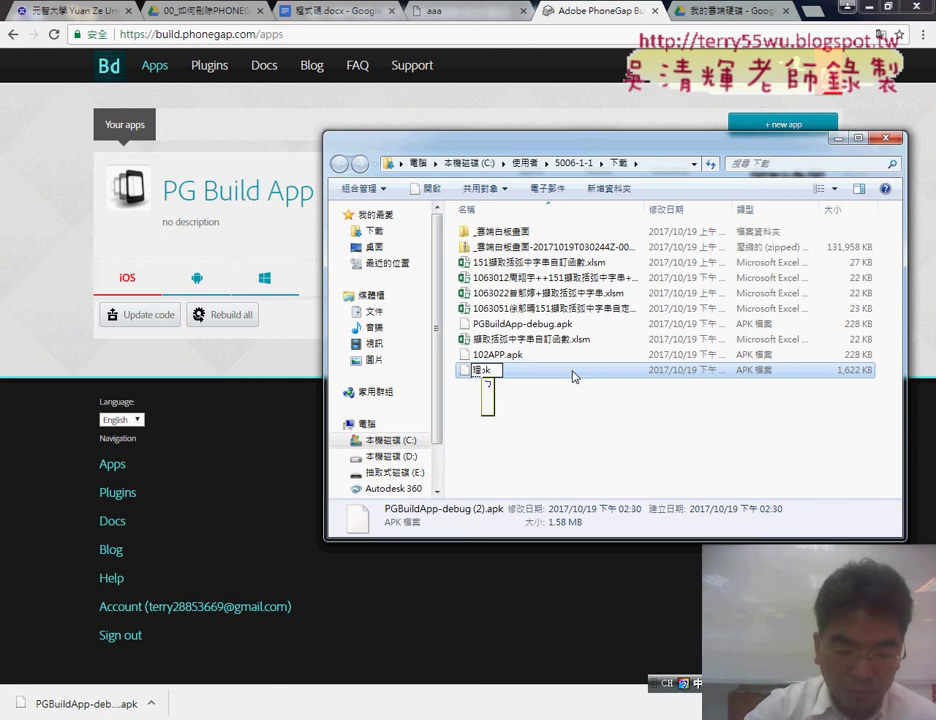
type("取A")
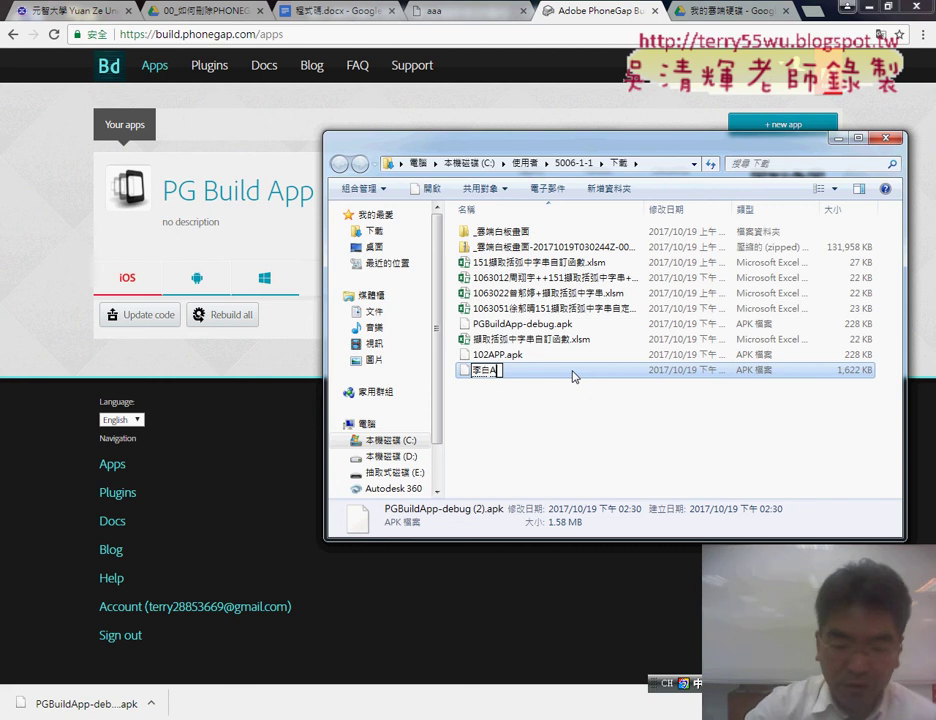
type("PP")
key("Return")
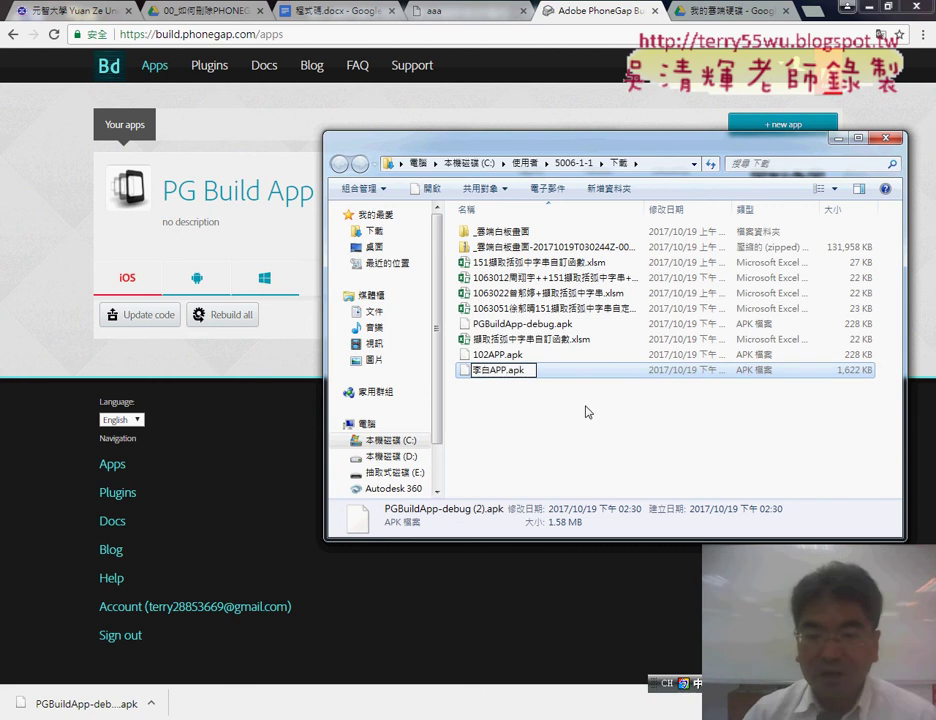
left_click(575, 411)
- Select 李白APP.apk and 102APP.apk to compare their file details
left_click(518, 372)
left_click(512, 356)
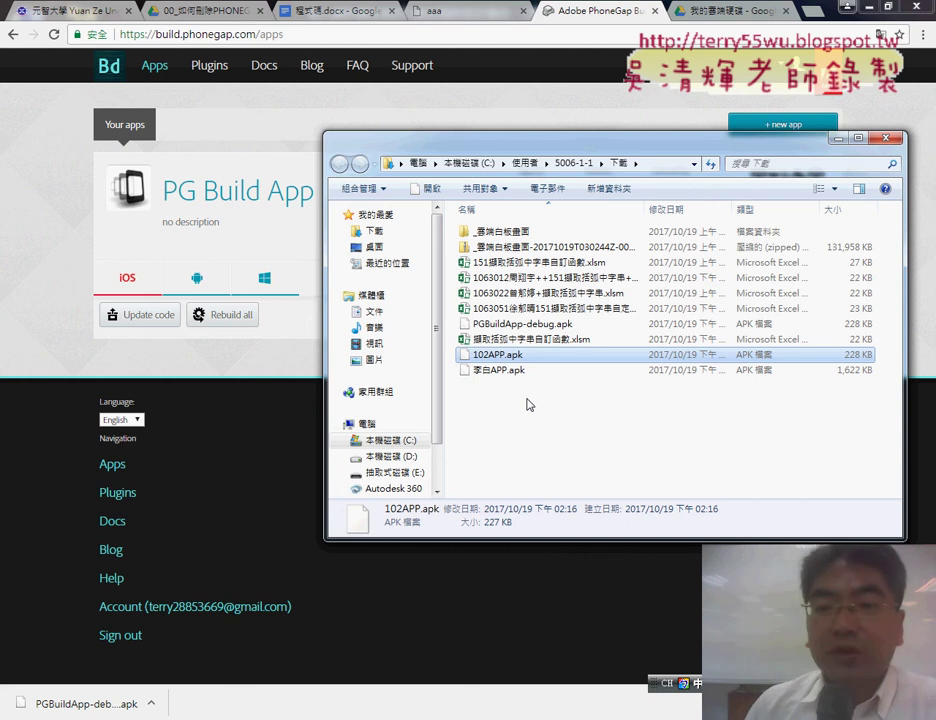
left_click_drag(527, 404, 545, 352)
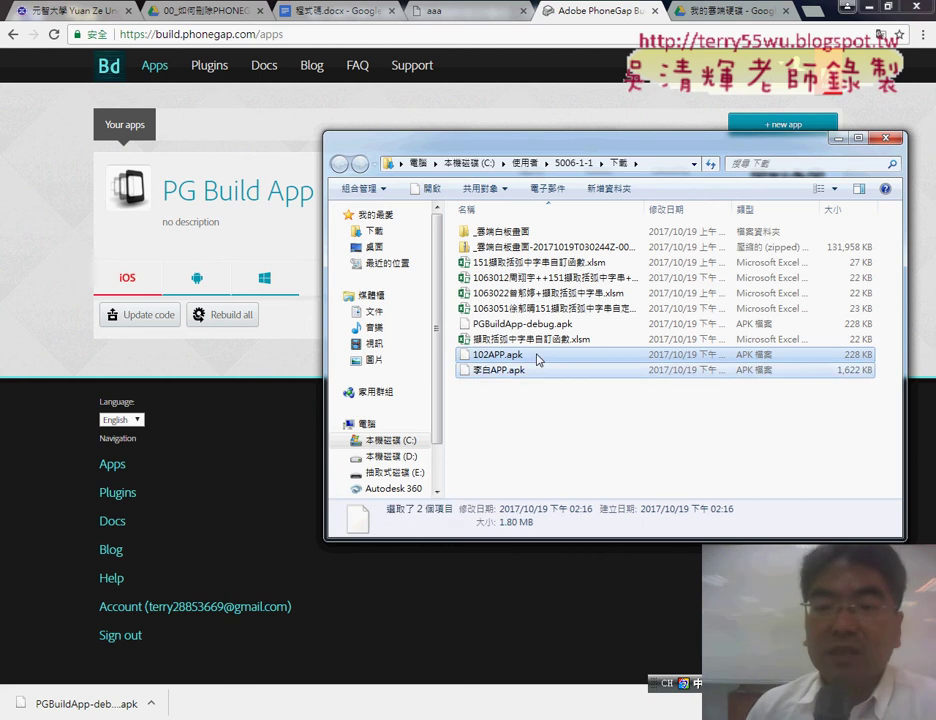
left_click(512, 356)
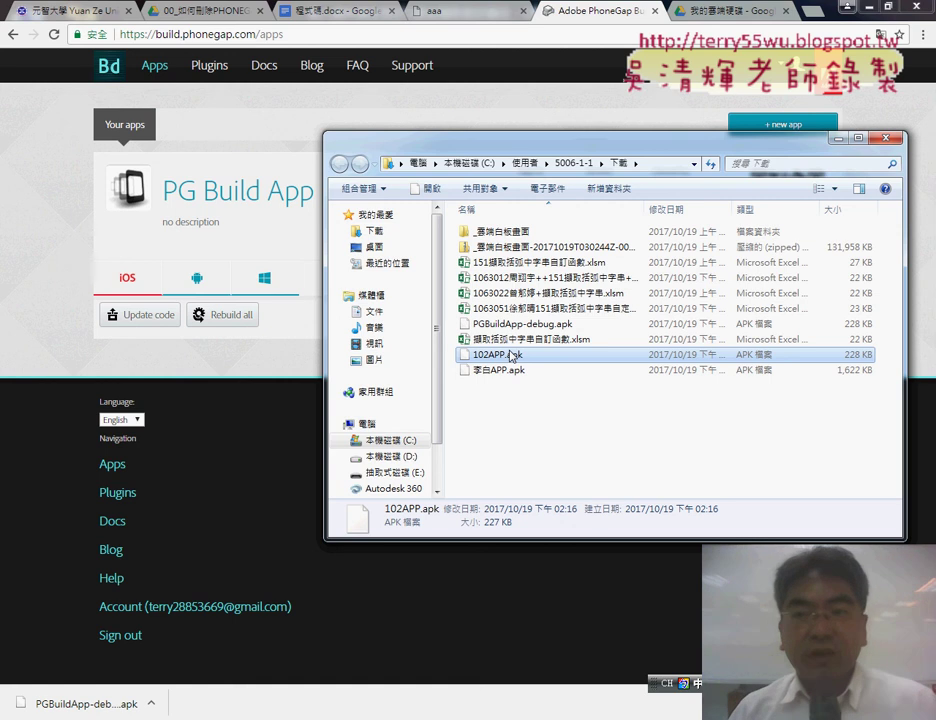
left_click(712, 10)
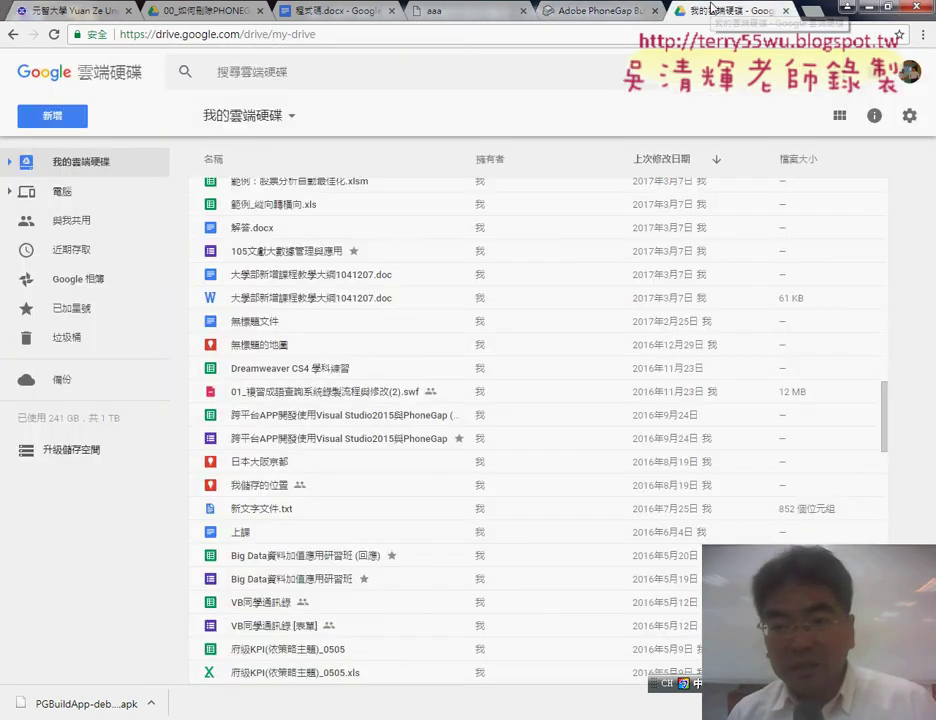
scroll(612, 244, "up", 5)
scroll(615, 244, "up", 3)
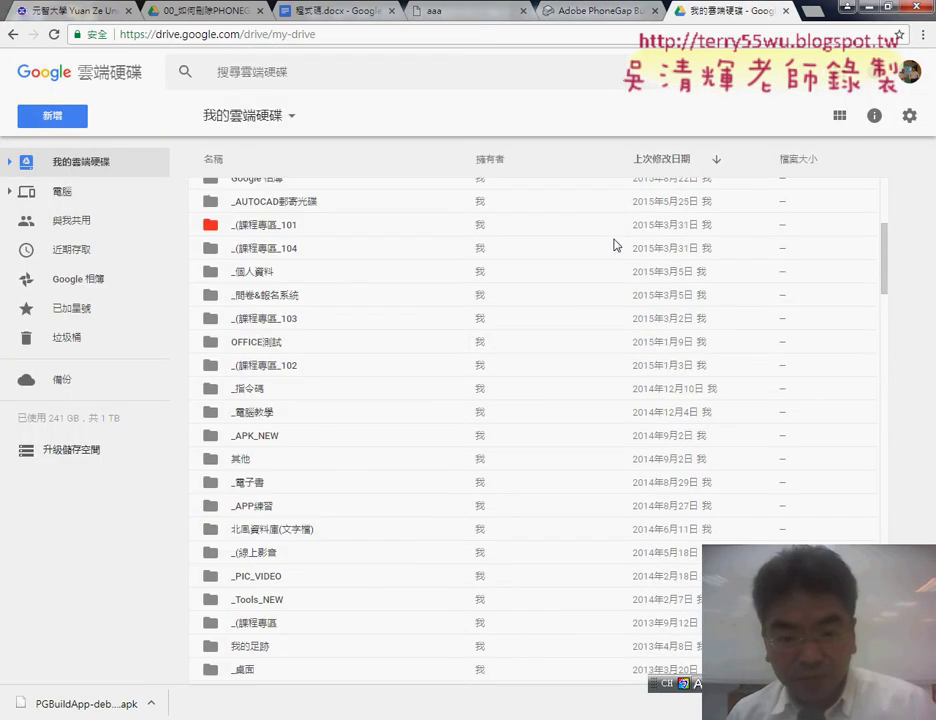
left_click(58, 88)
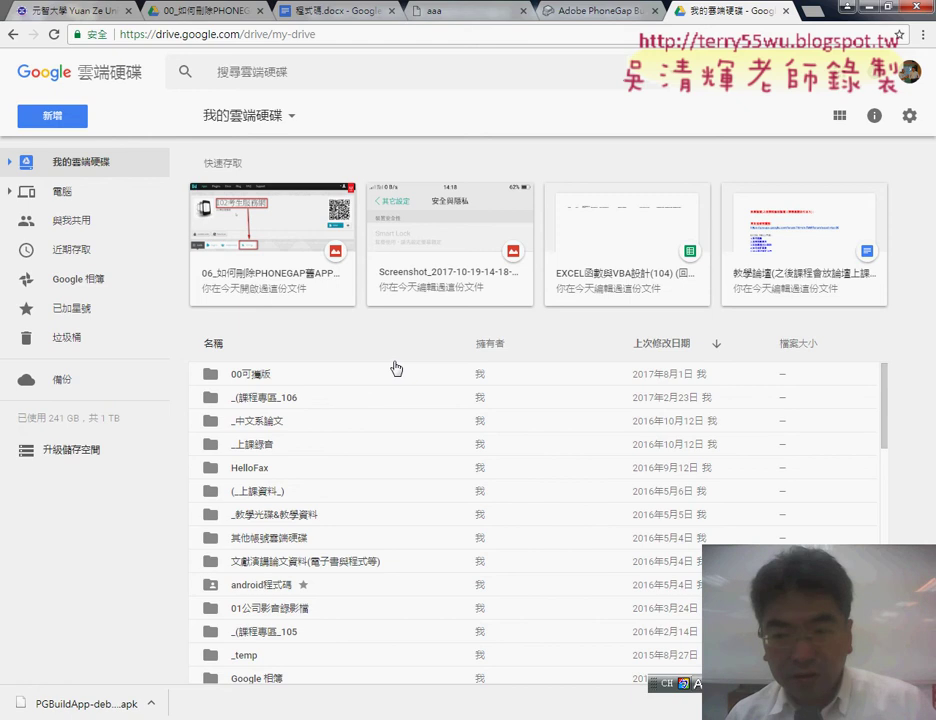
scroll(396, 368, "down", 3)
scroll(396, 368, "down", 3)
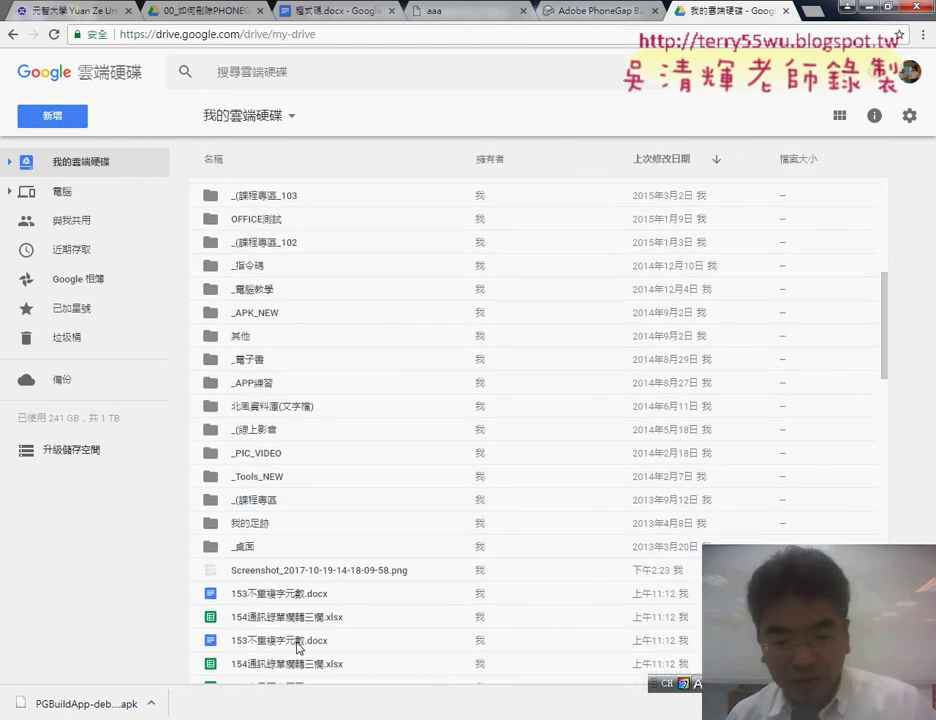
double_click(263, 570)
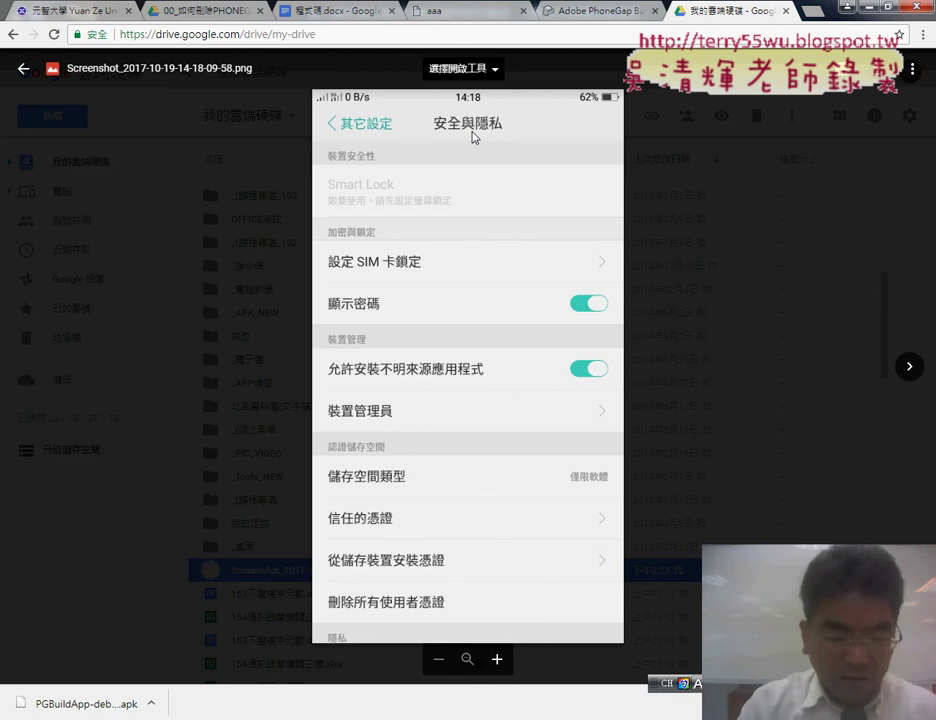
- Circle and underline the 允許安裝不明來源應用程式 setting with the screen pen, then clear the annotations
mouse_move(313, 350)
left_mouse_down()
mouse_move(313, 388)
mouse_move(535, 392)
mouse_move(322, 396)
left_mouse_up()
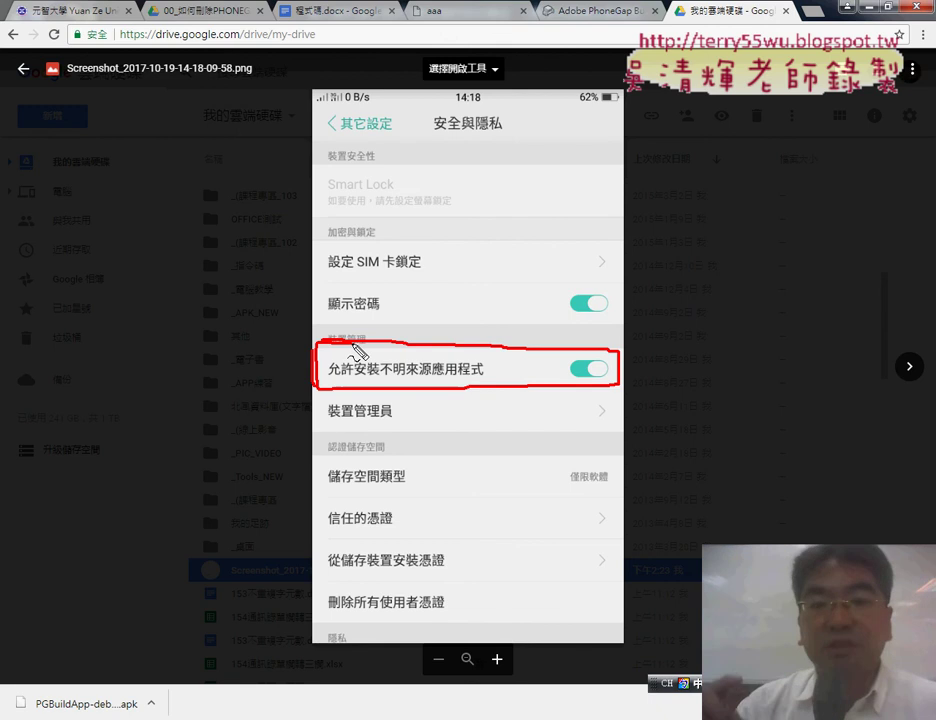
left_click_drag(382, 381, 422, 382)
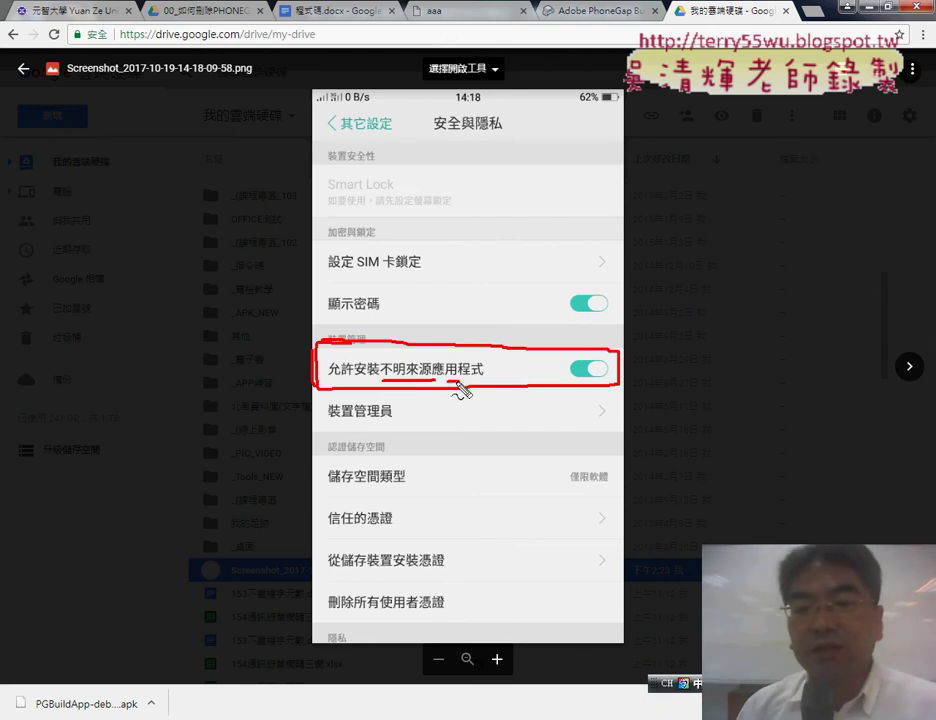
left_click_drag(445, 310, 497, 322)
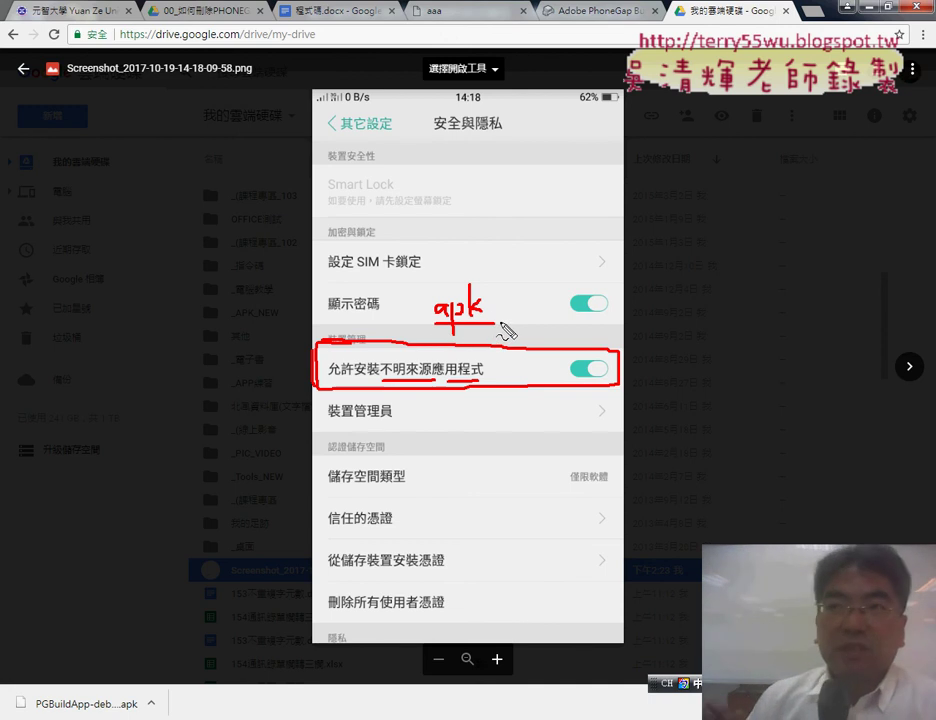
key("Escape")
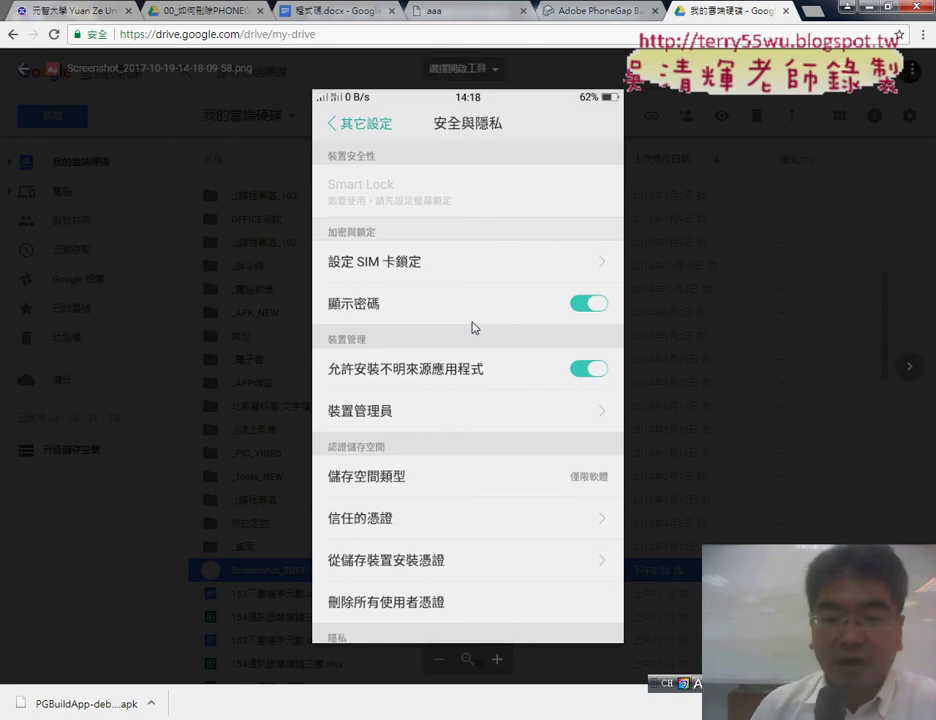
- Return to the PG Build App page in the PhoneGap Build tab
left_click(152, 704)
left_click(167, 652)
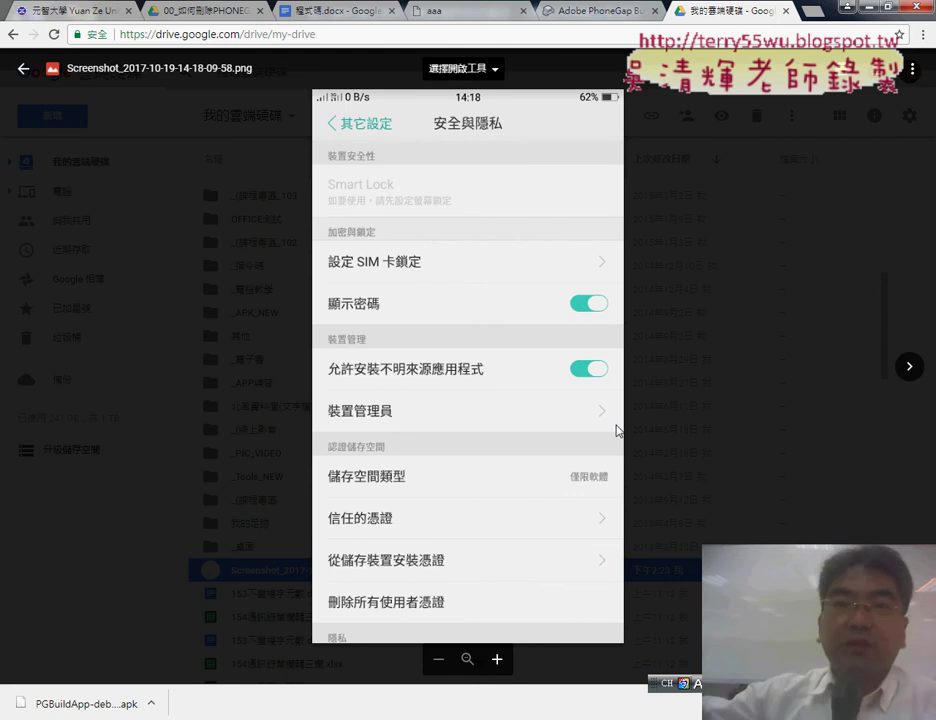
key("ctrl+shift+Tab")
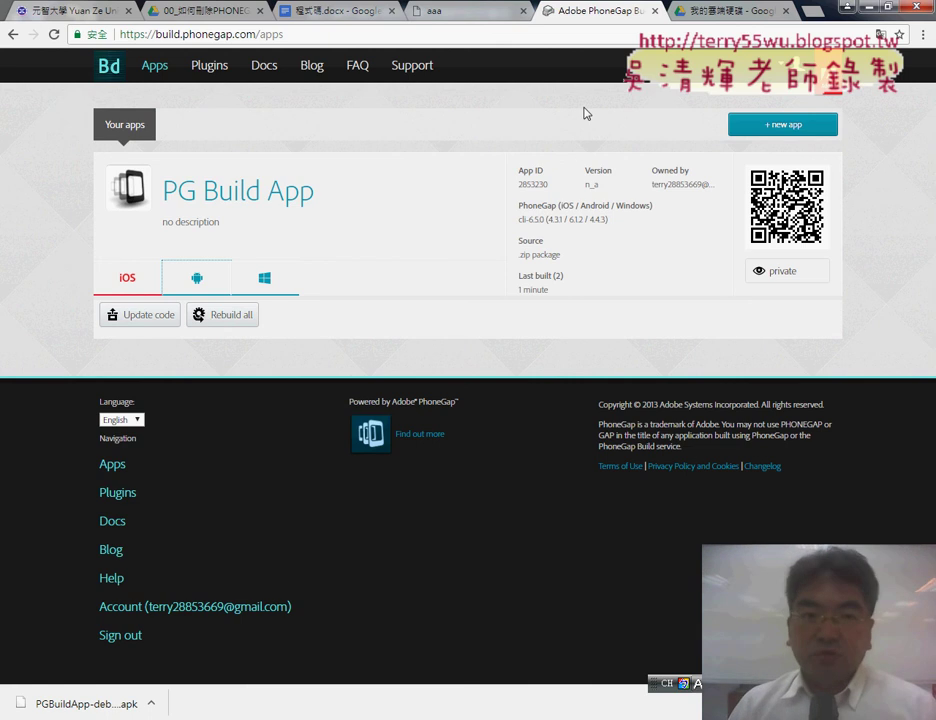
left_click(12, 36)
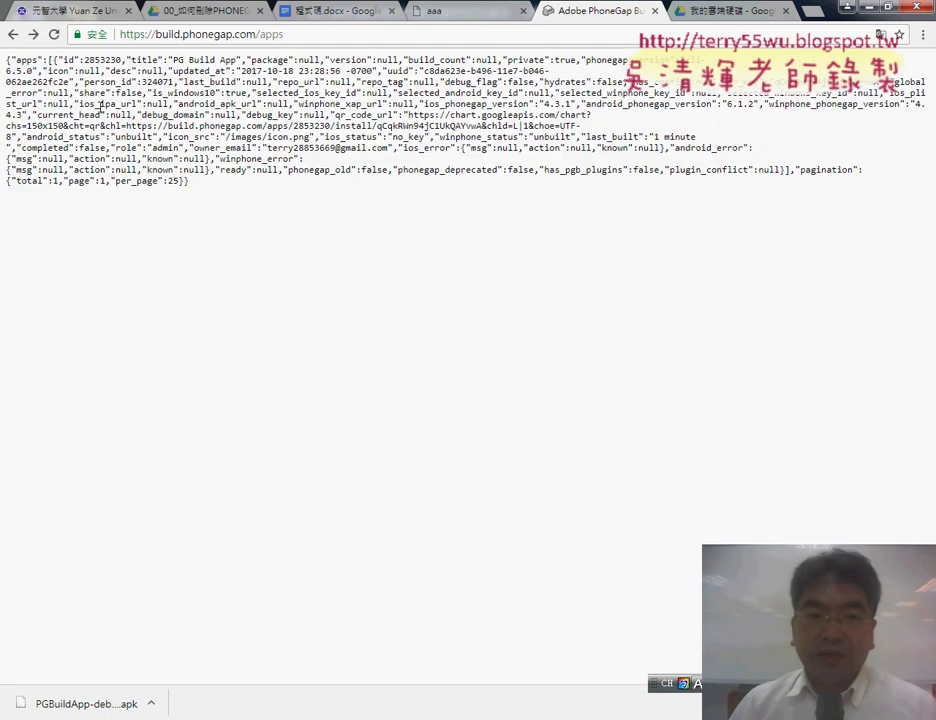
left_click(35, 38)
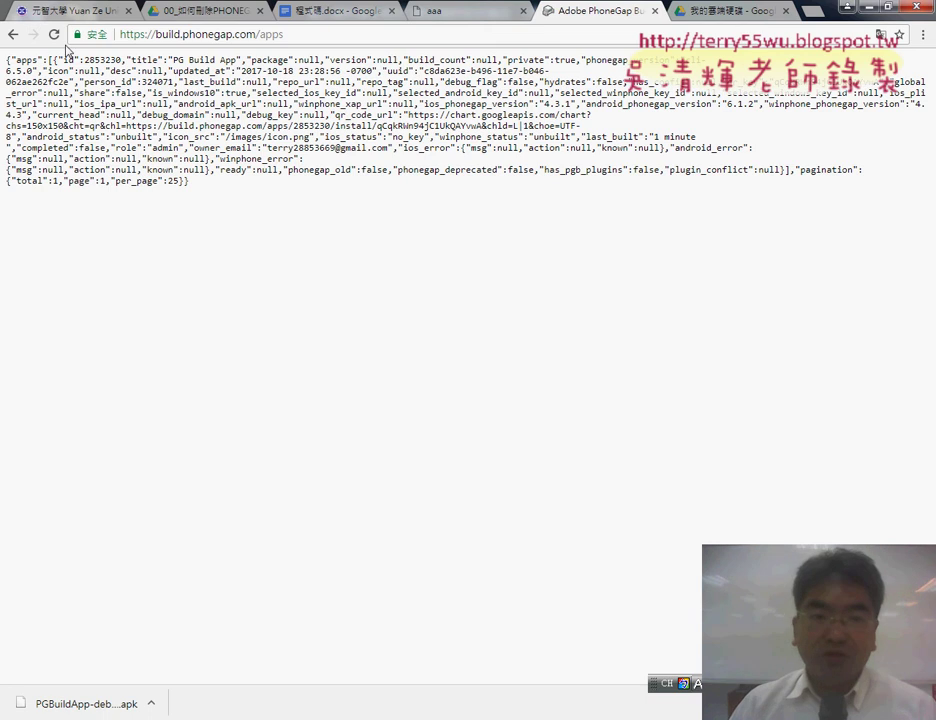
left_click(54, 34)
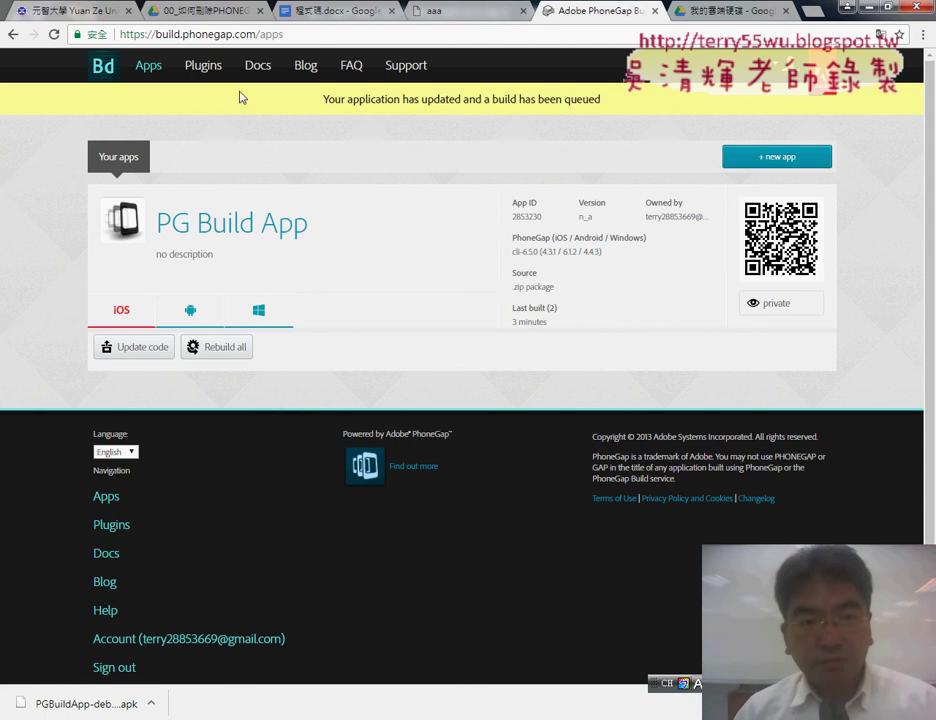
left_click(55, 35)
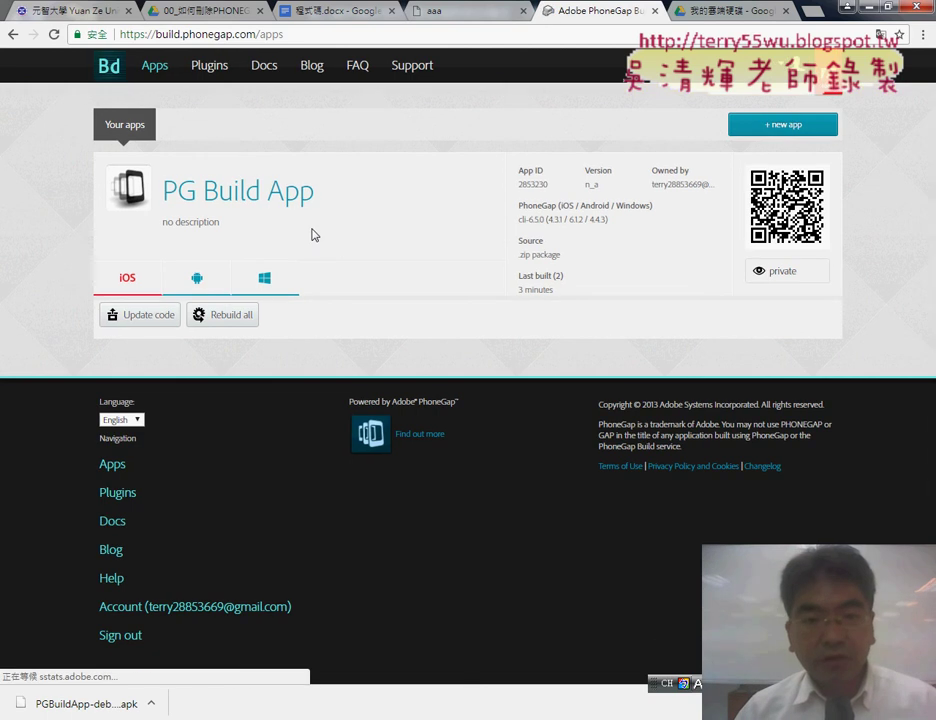